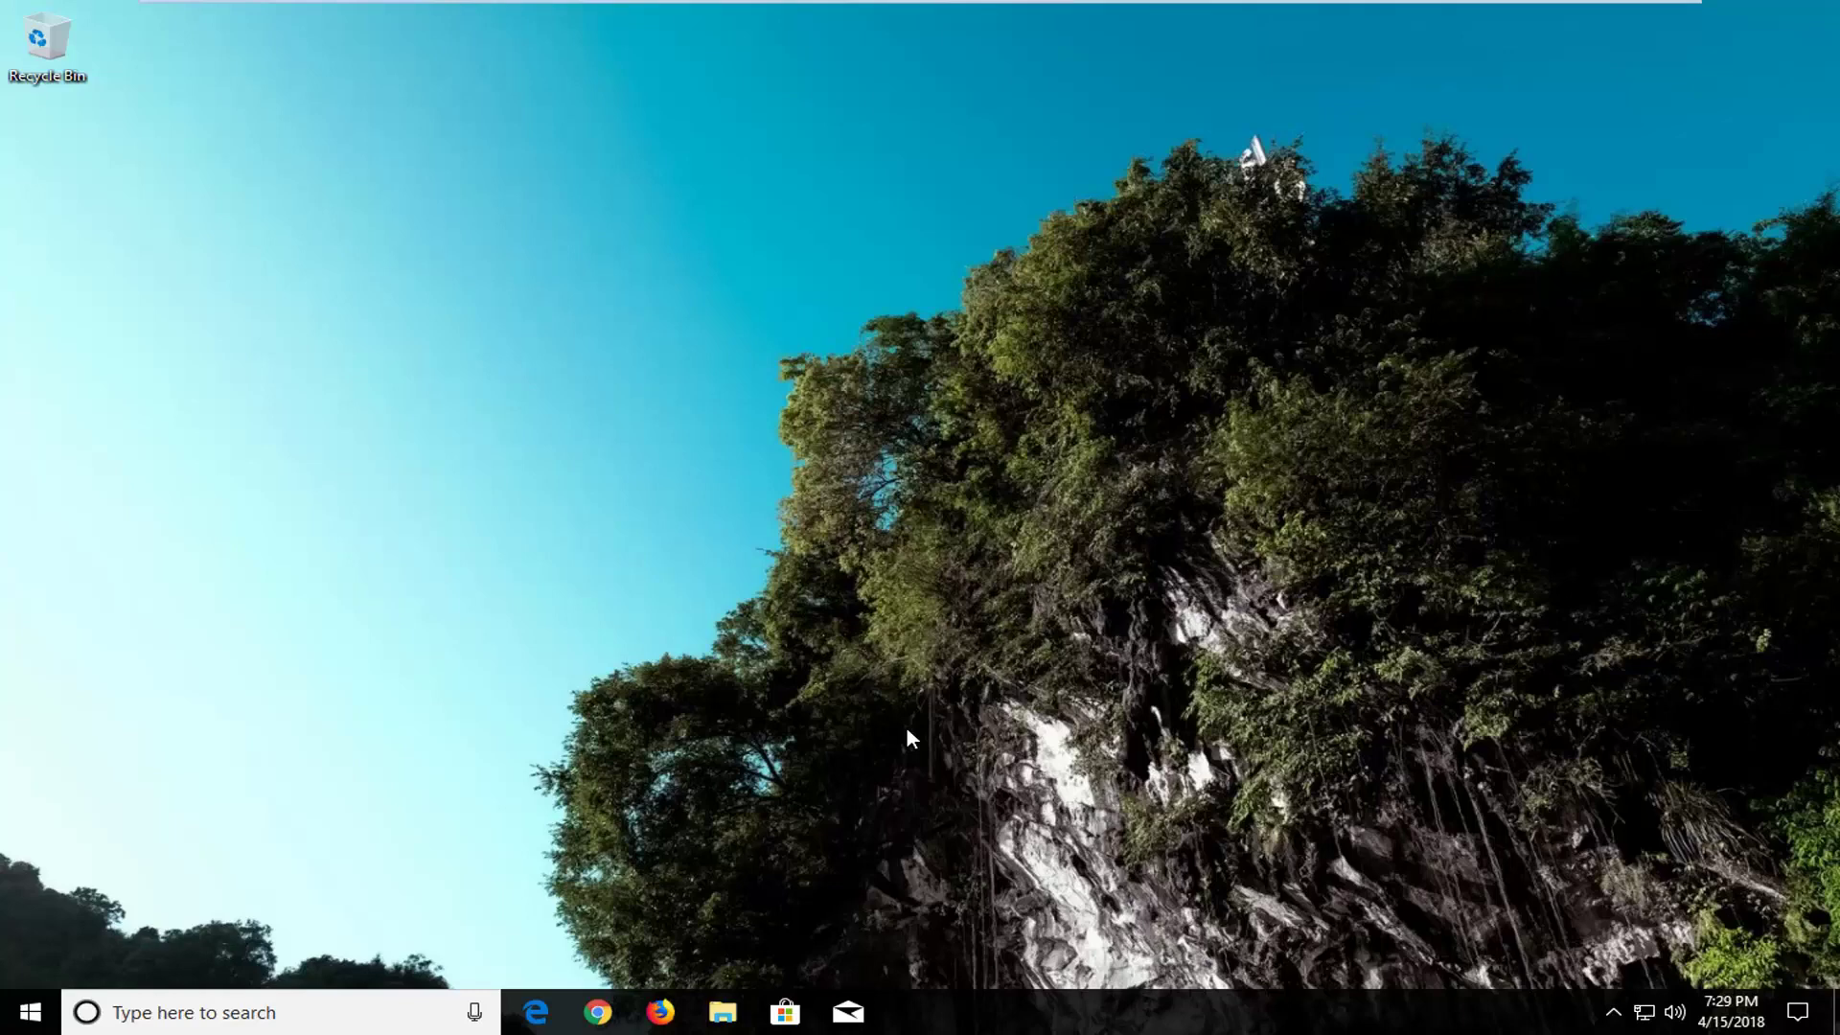
Step: Search Start for 'reset' and begin Reset this PC from the Recovery page
{"action": "left_click", "coordinate": [7, 1004]}
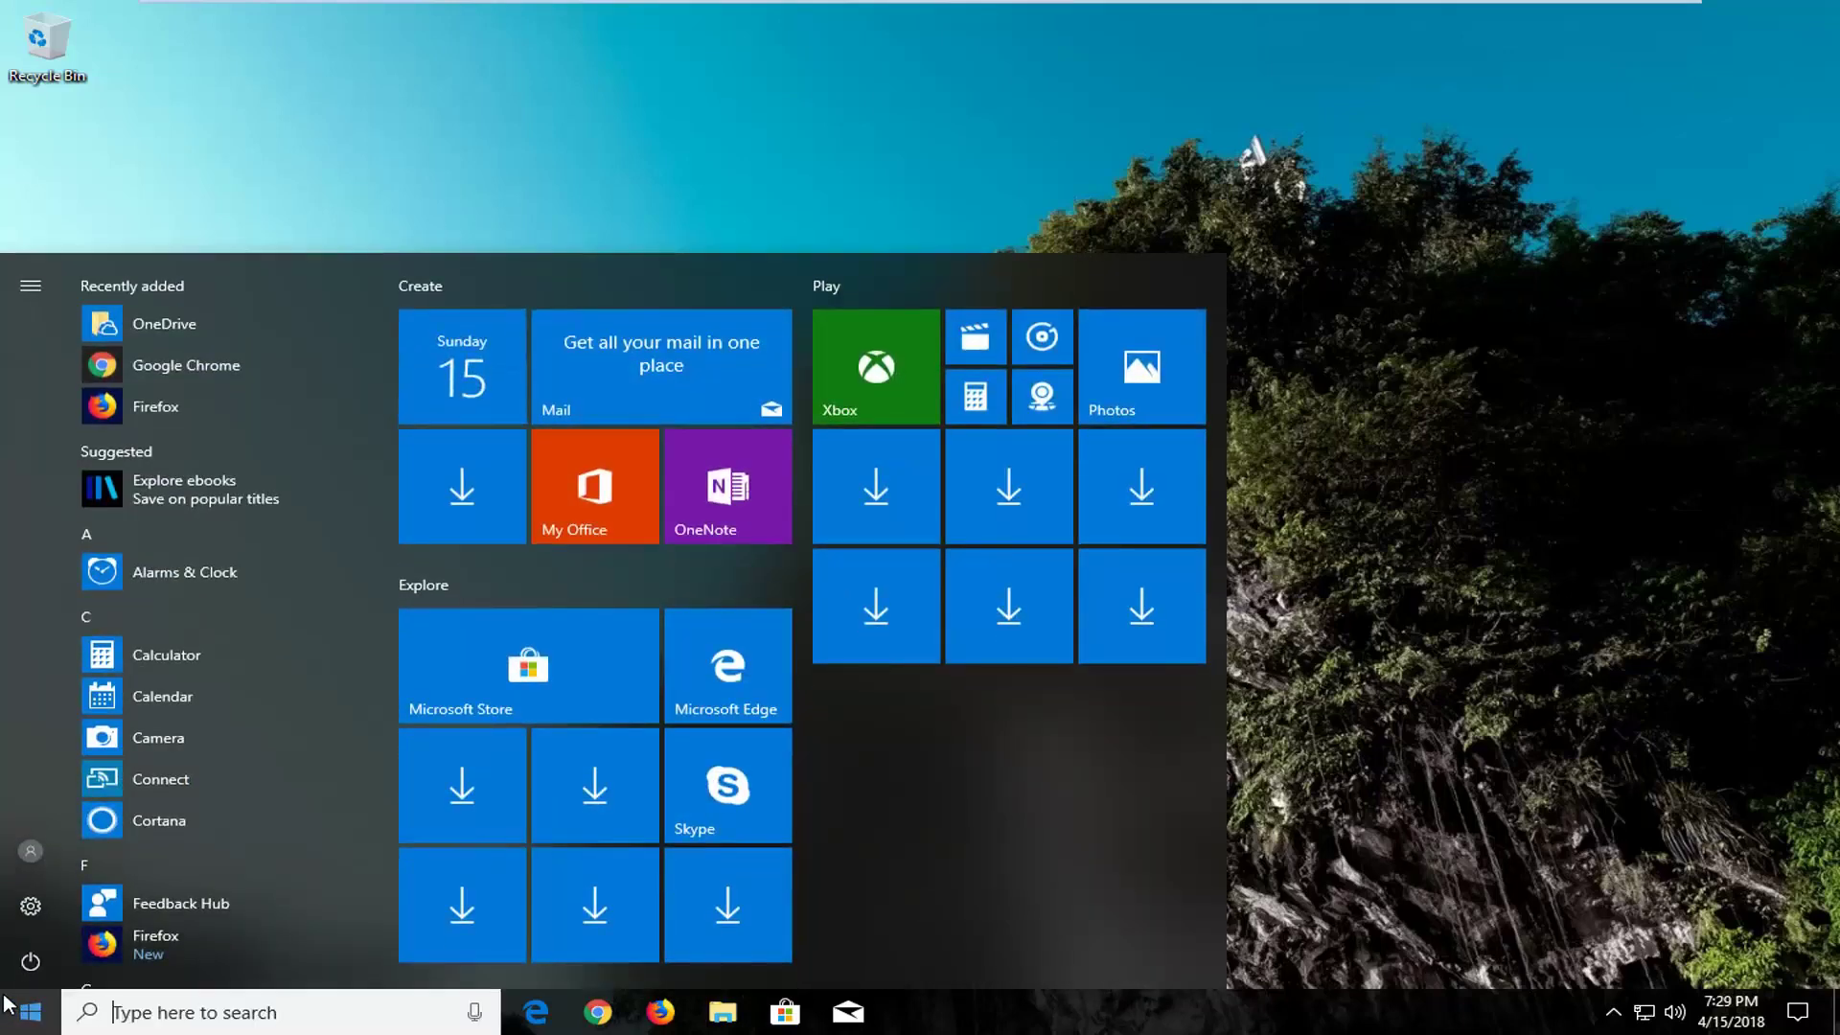
{"action": "type", "text": "r"}
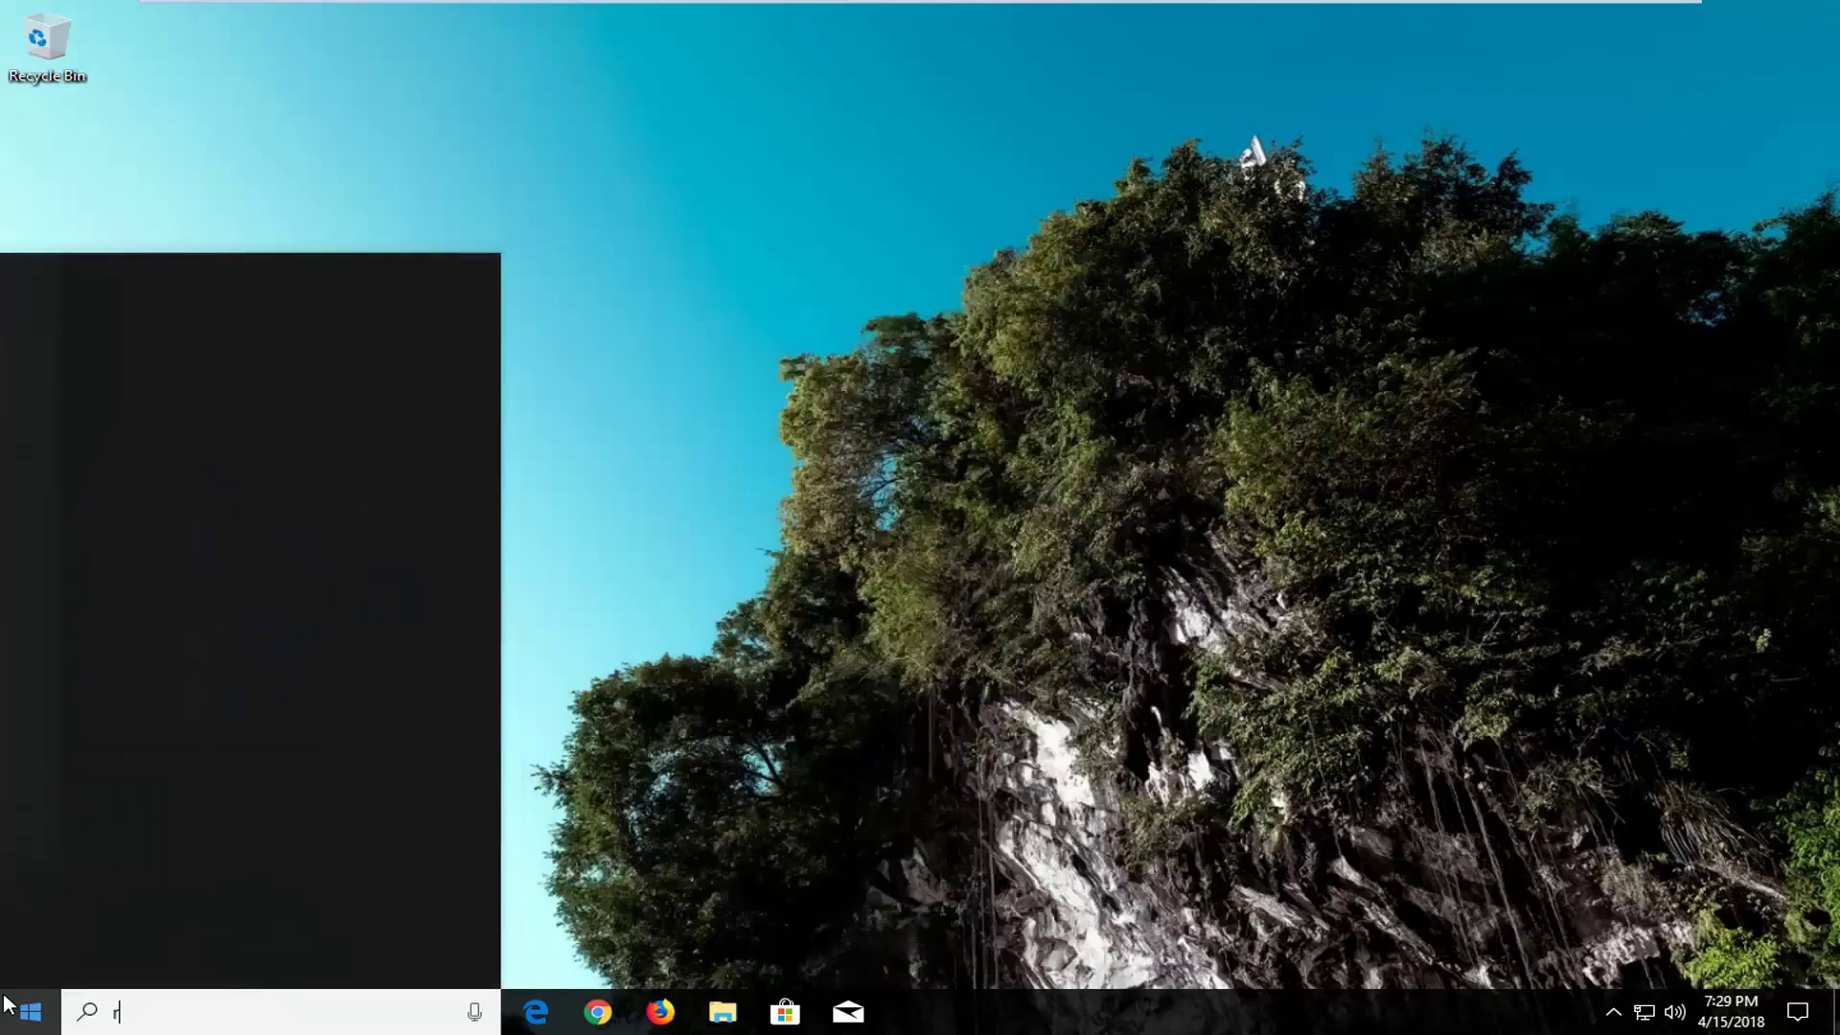
{"action": "type", "text": "eset"}
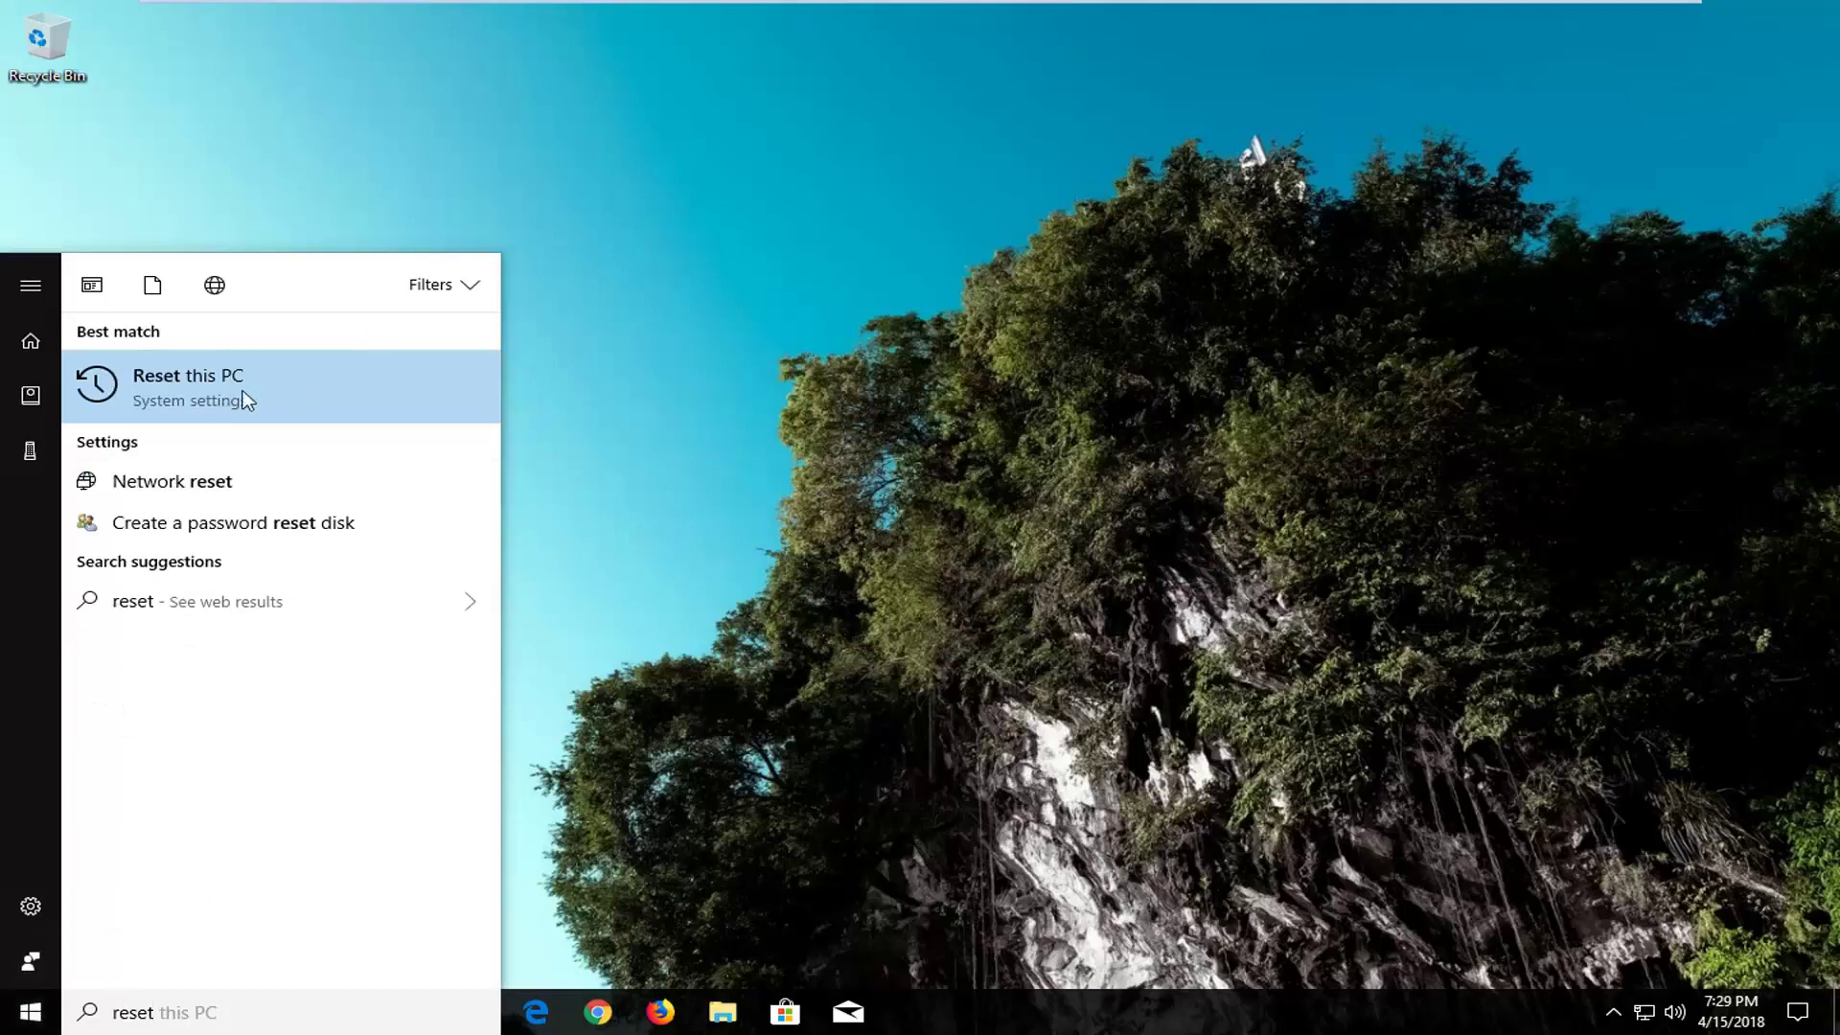
{"action": "left_click", "coordinate": [217, 401]}
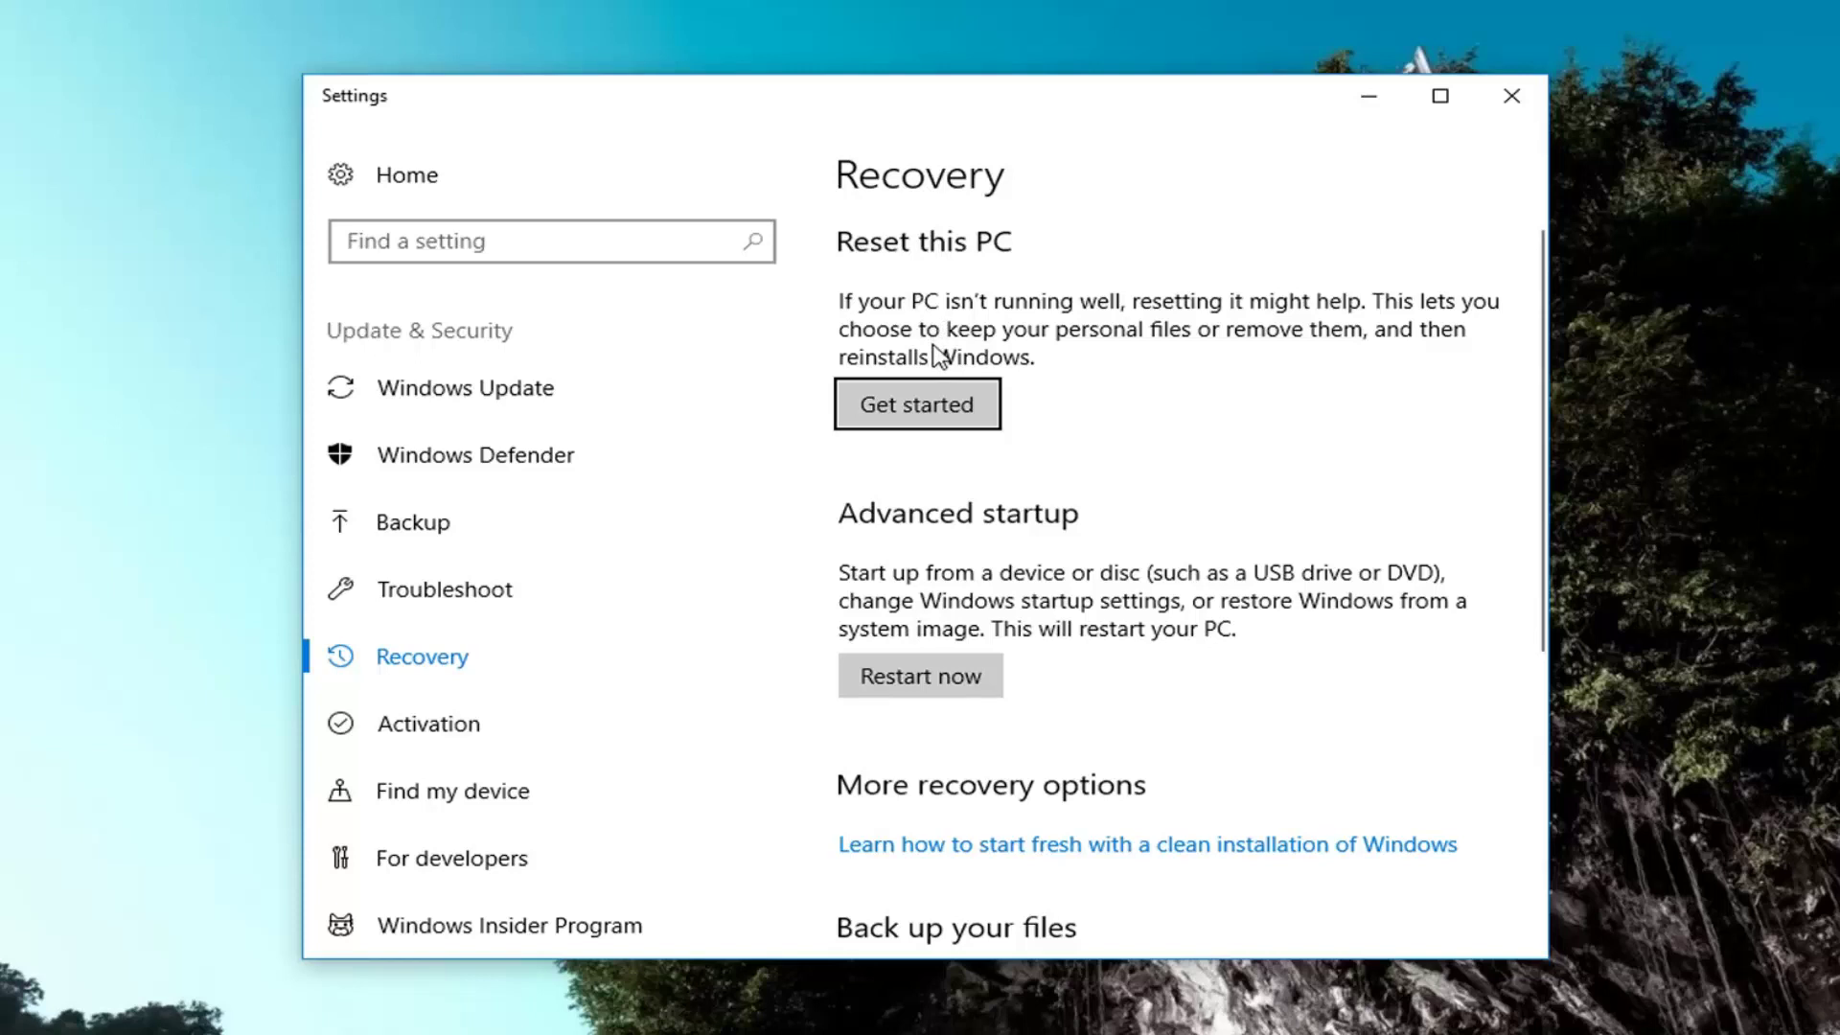
{"action": "left_click", "coordinate": [920, 415]}
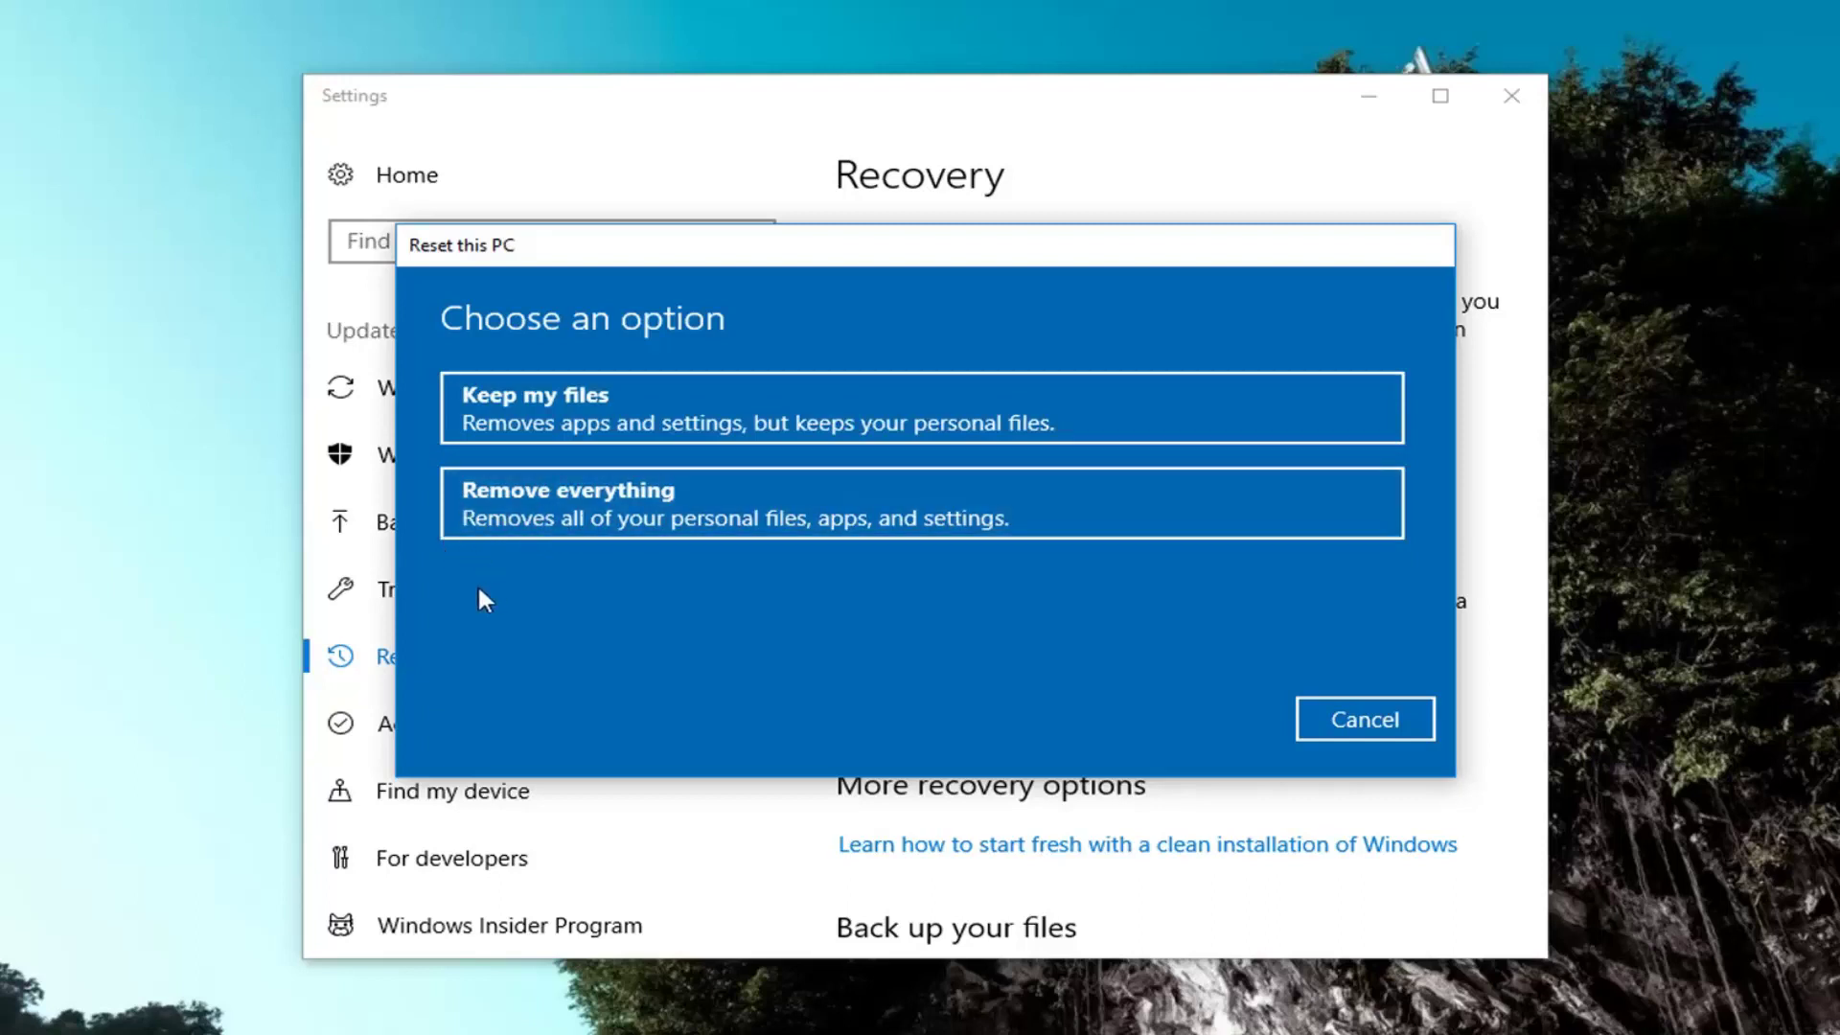
Step: Choose Remove everything to delete all personal files, apps and settings
{"action": "left_click", "coordinate": [551, 504]}
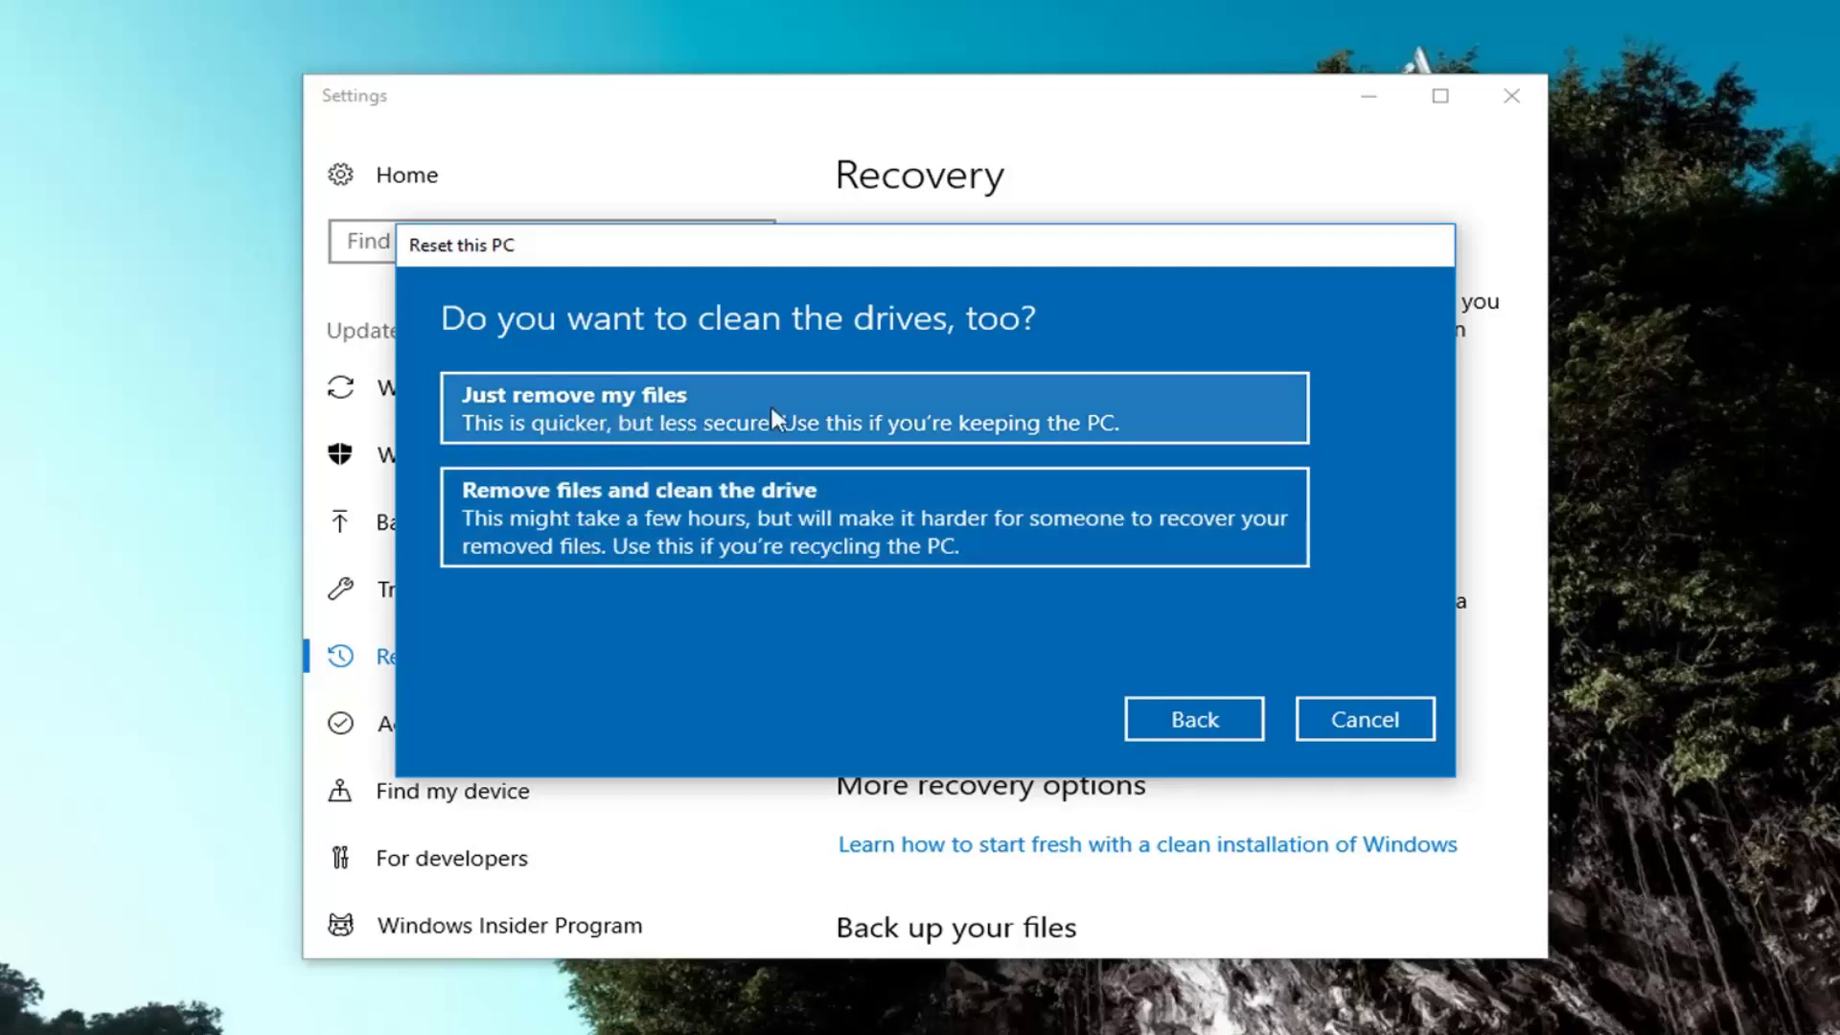
Step: Pick Just remove my files without cleaning the drive and confirm the reset
{"action": "left_click", "coordinate": [733, 422]}
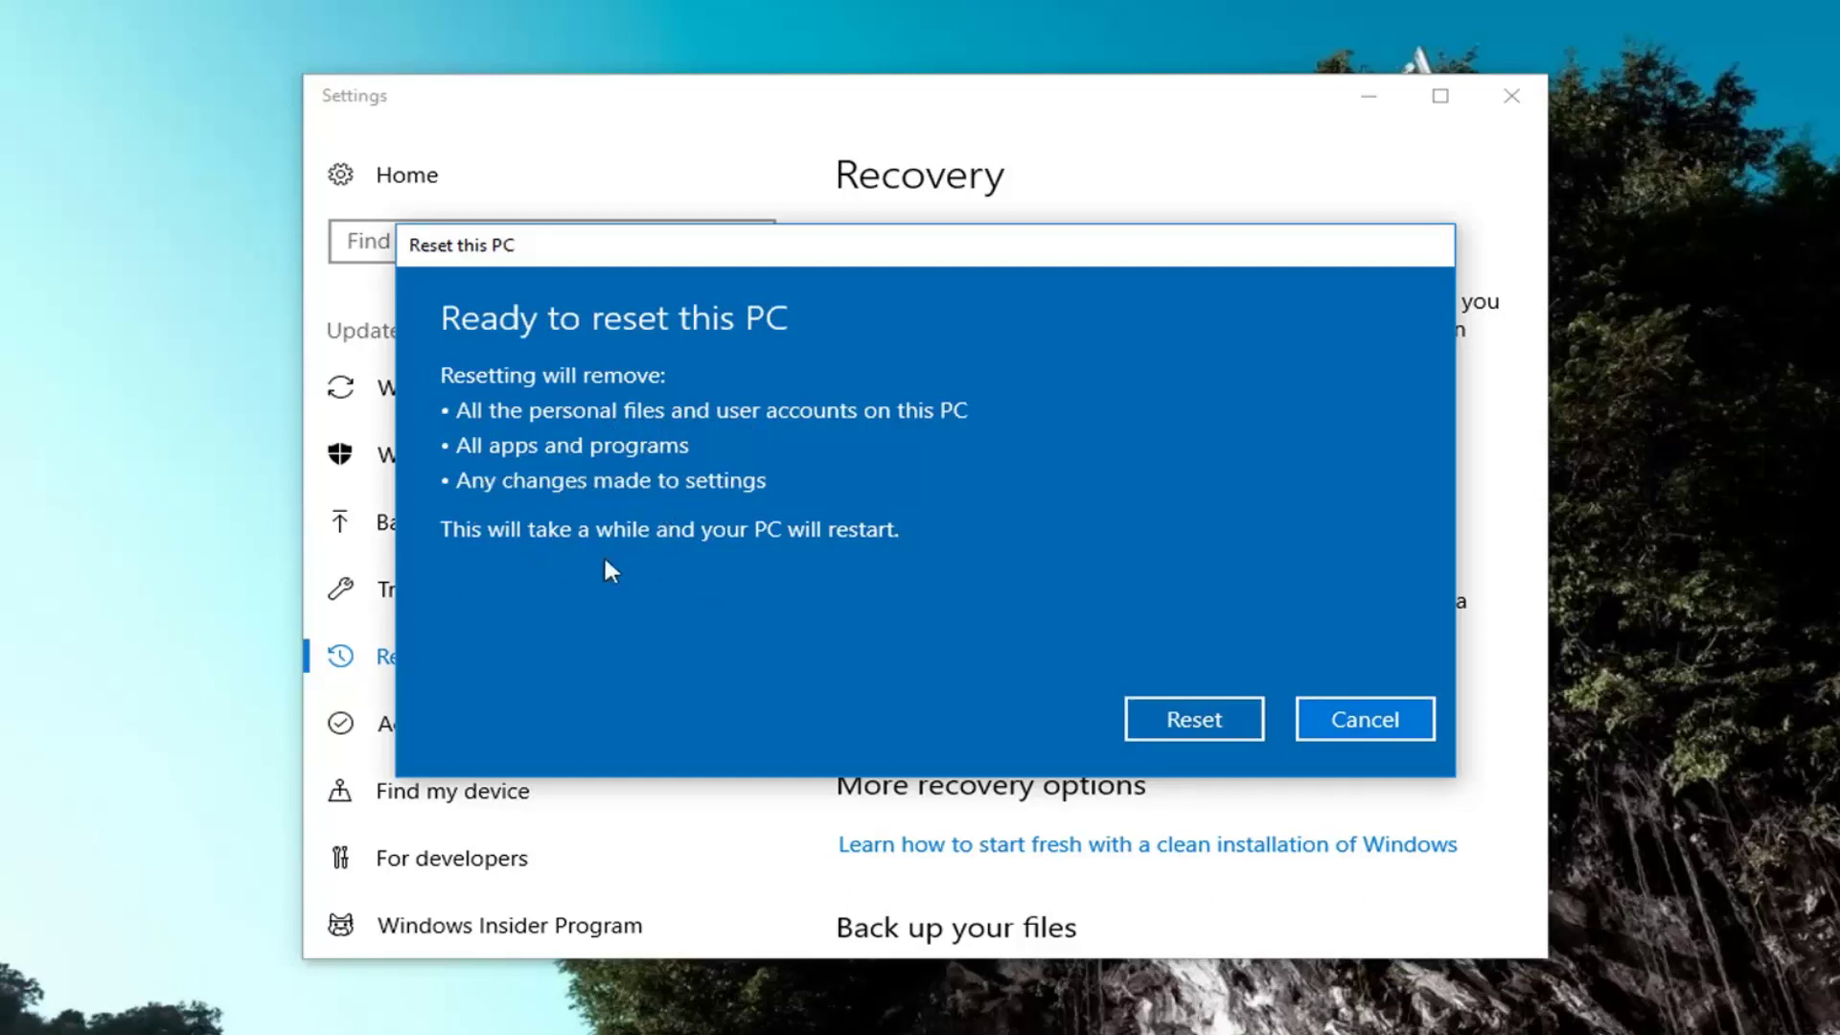
{"action": "left_click", "coordinate": [1178, 719]}
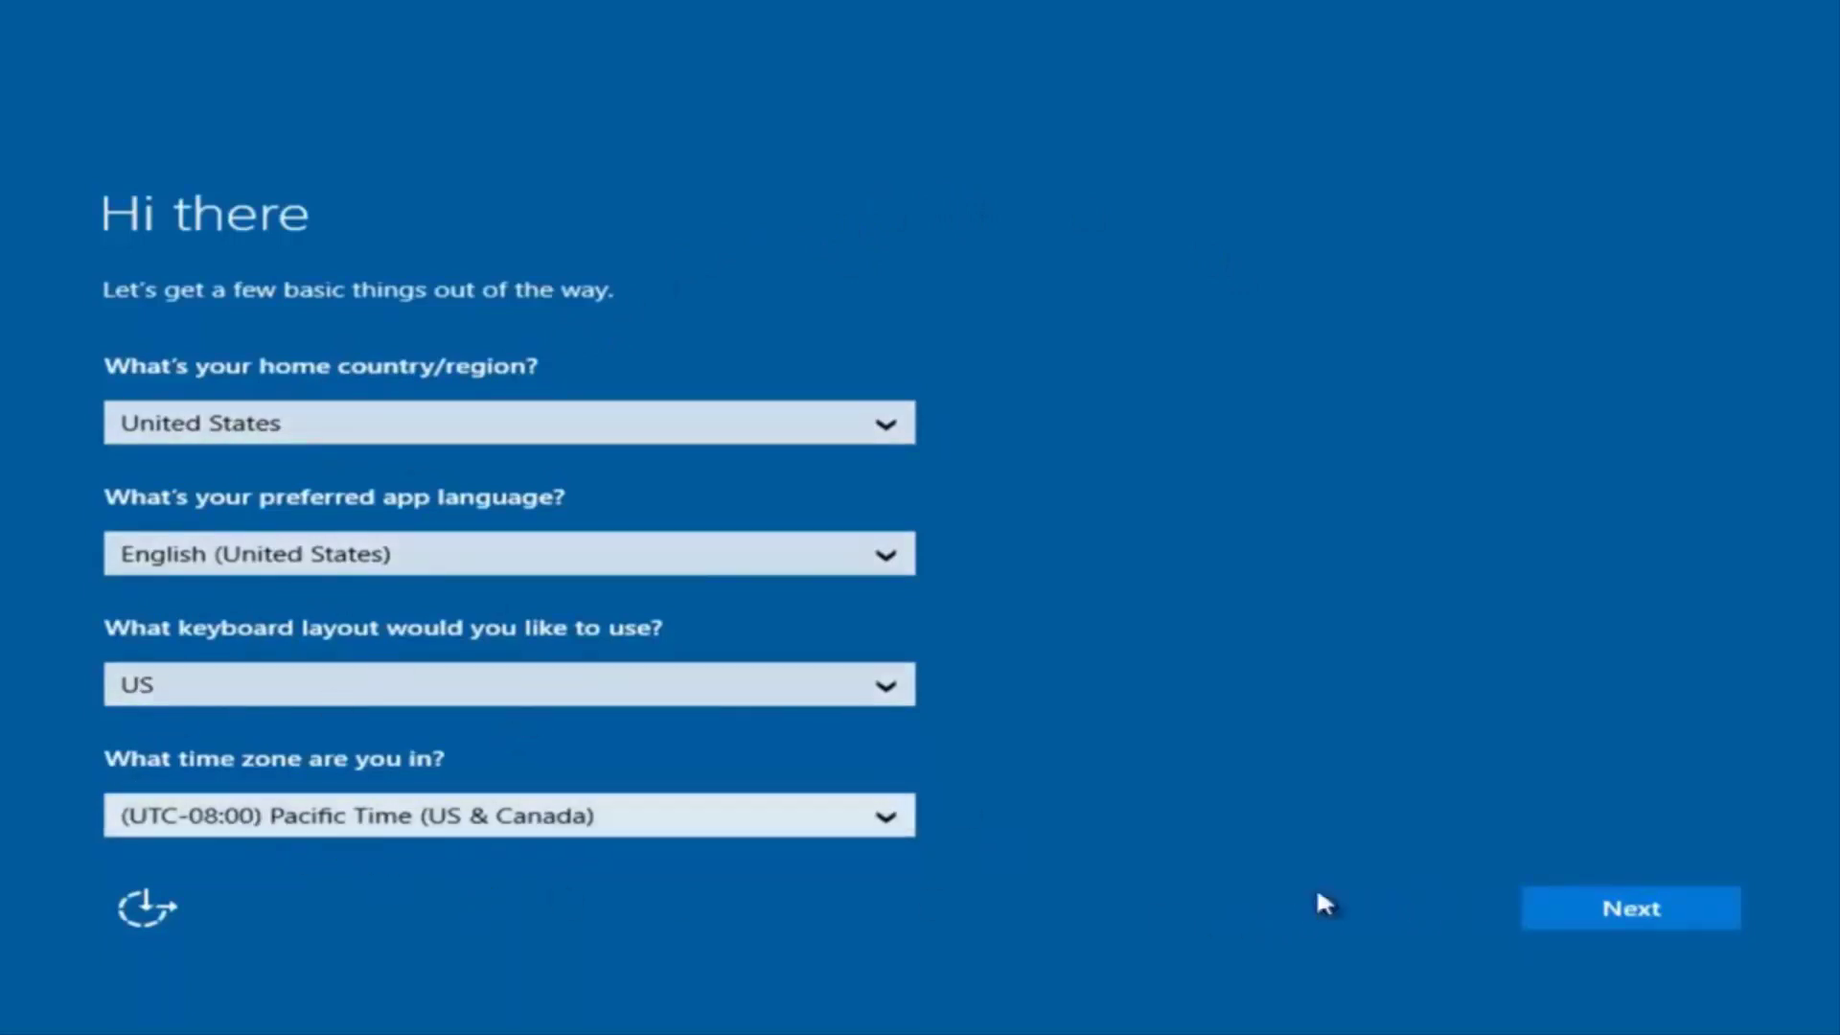
Step: Keep United States, US keyboard and Pacific Time, then accept the license terms
{"action": "left_click", "coordinate": [1644, 919]}
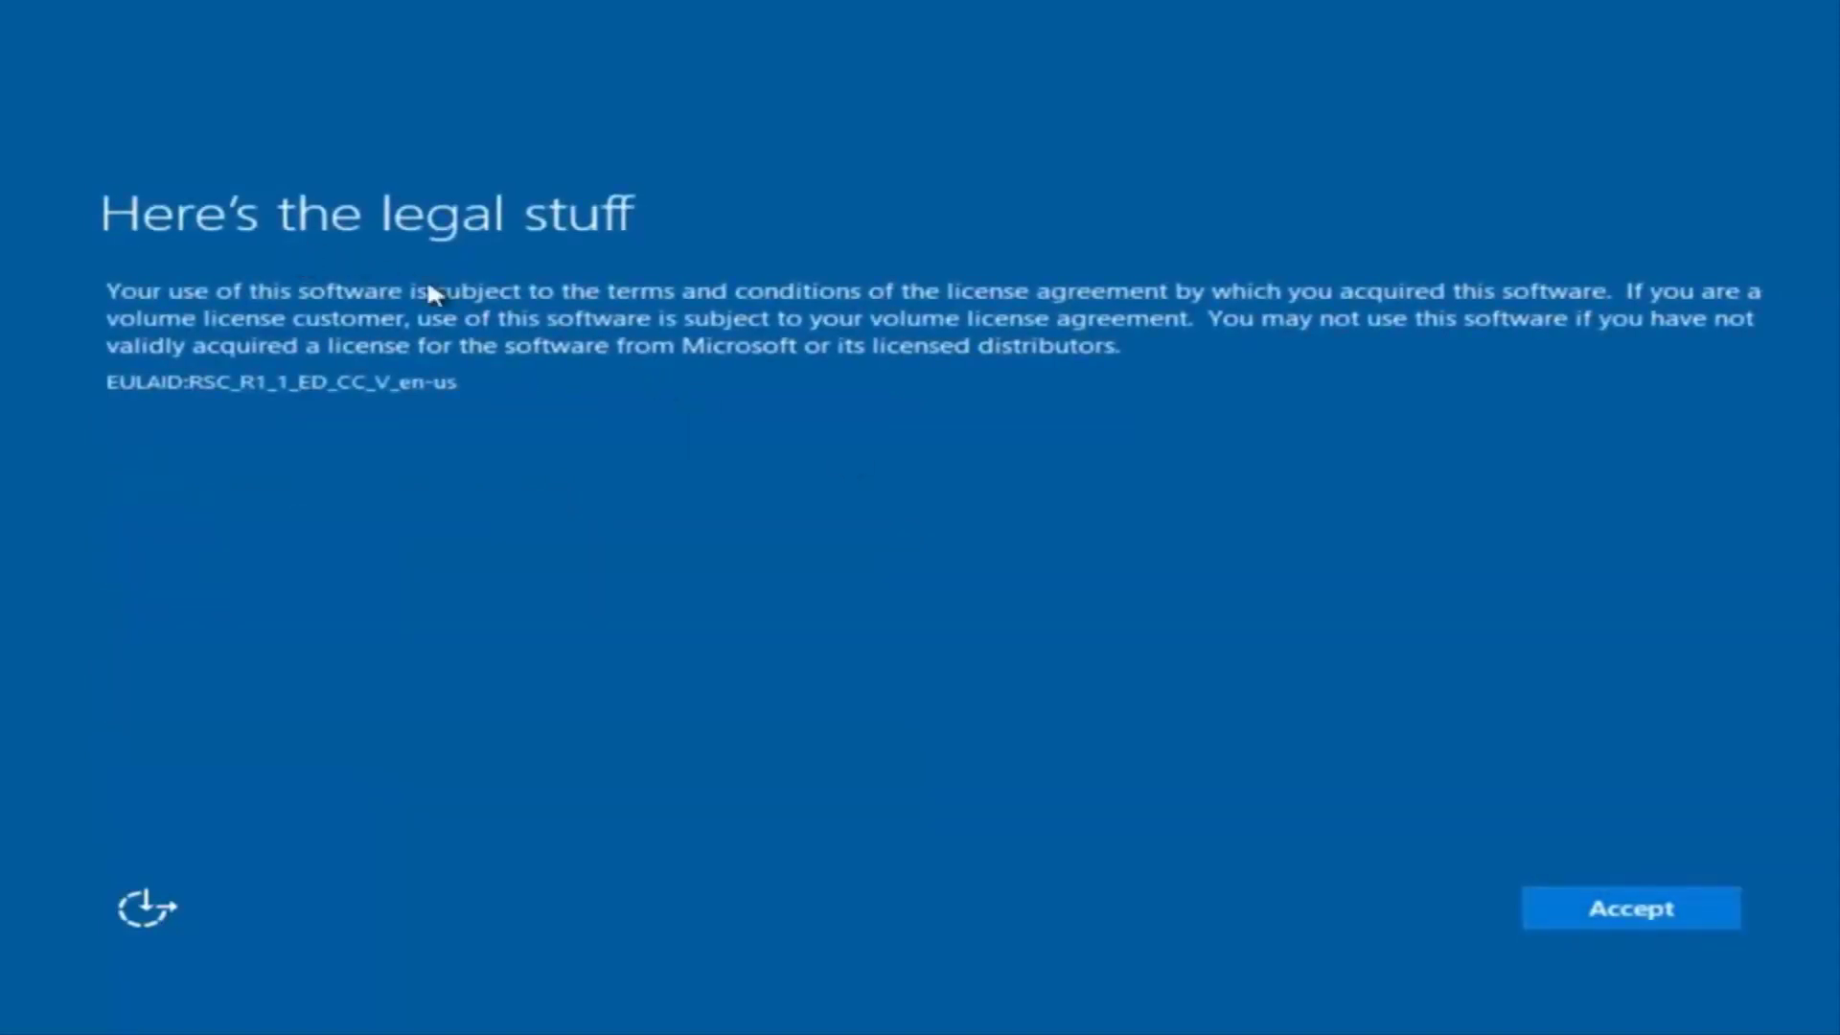
{"action": "left_click", "coordinate": [1651, 909]}
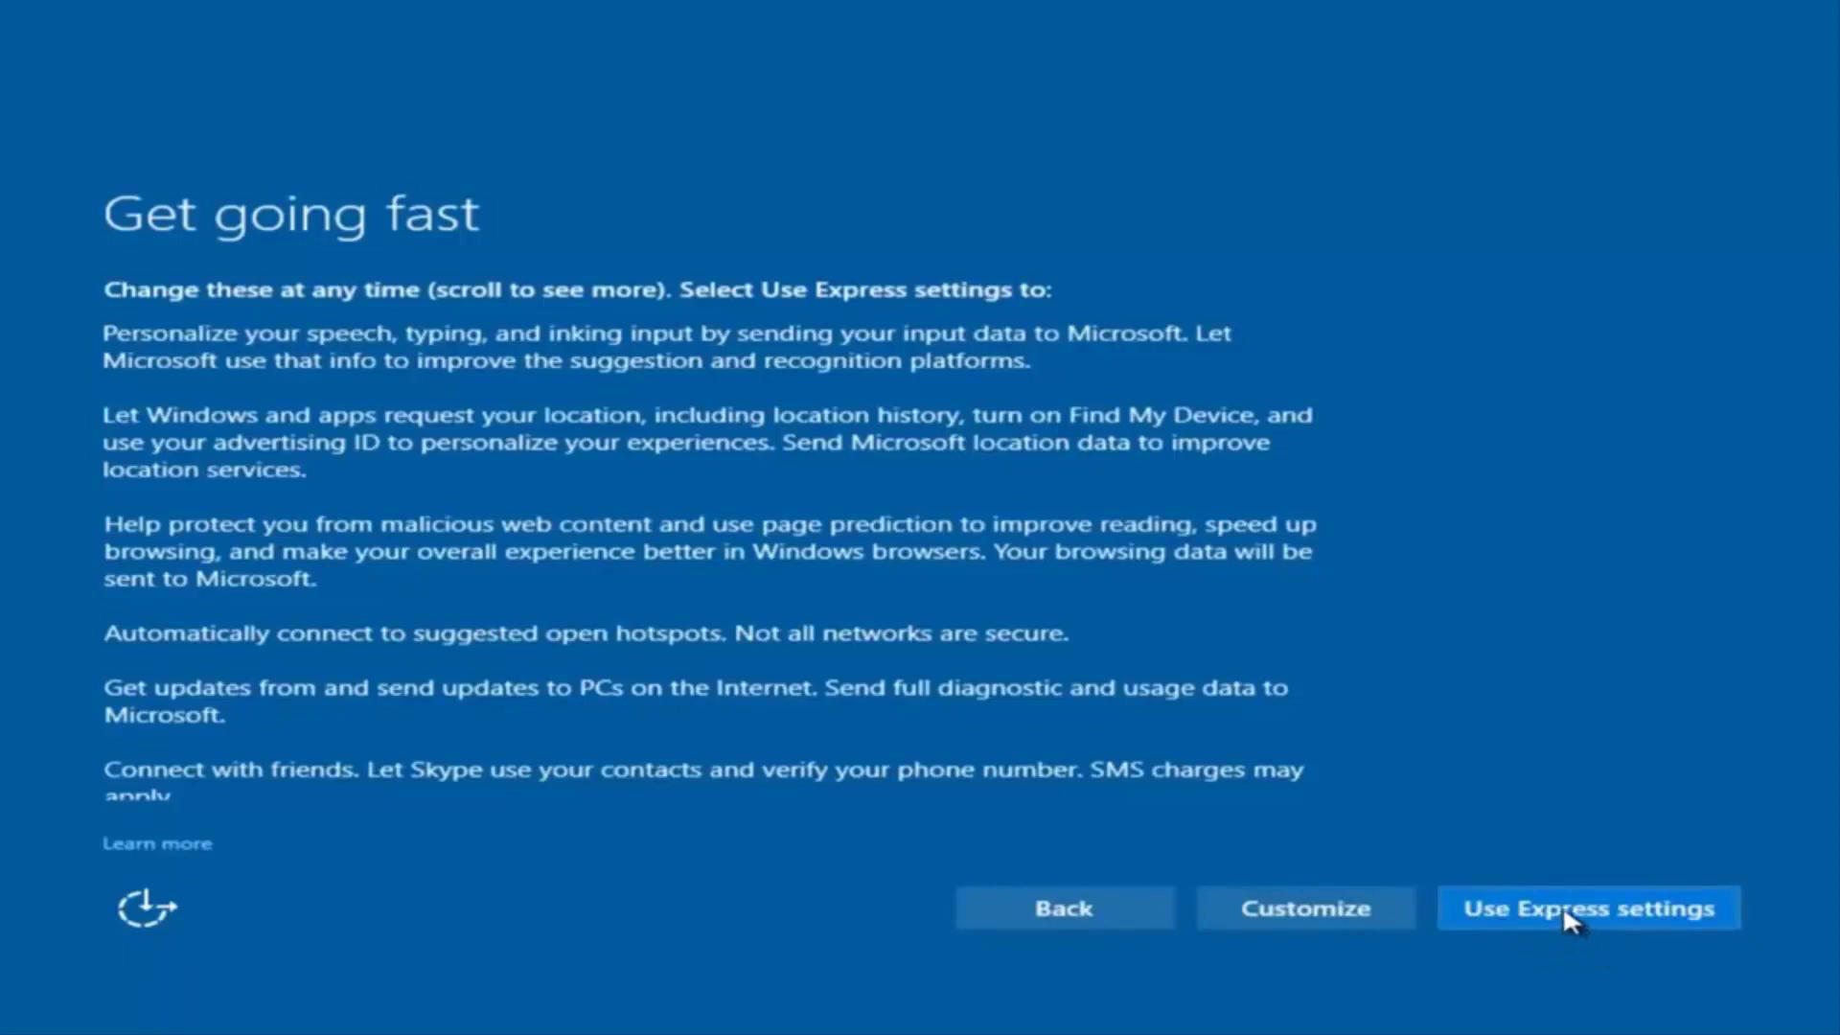
Step: Choose Customize settings and turn off speech, inking and typing personalization
{"action": "left_click", "coordinate": [1322, 906]}
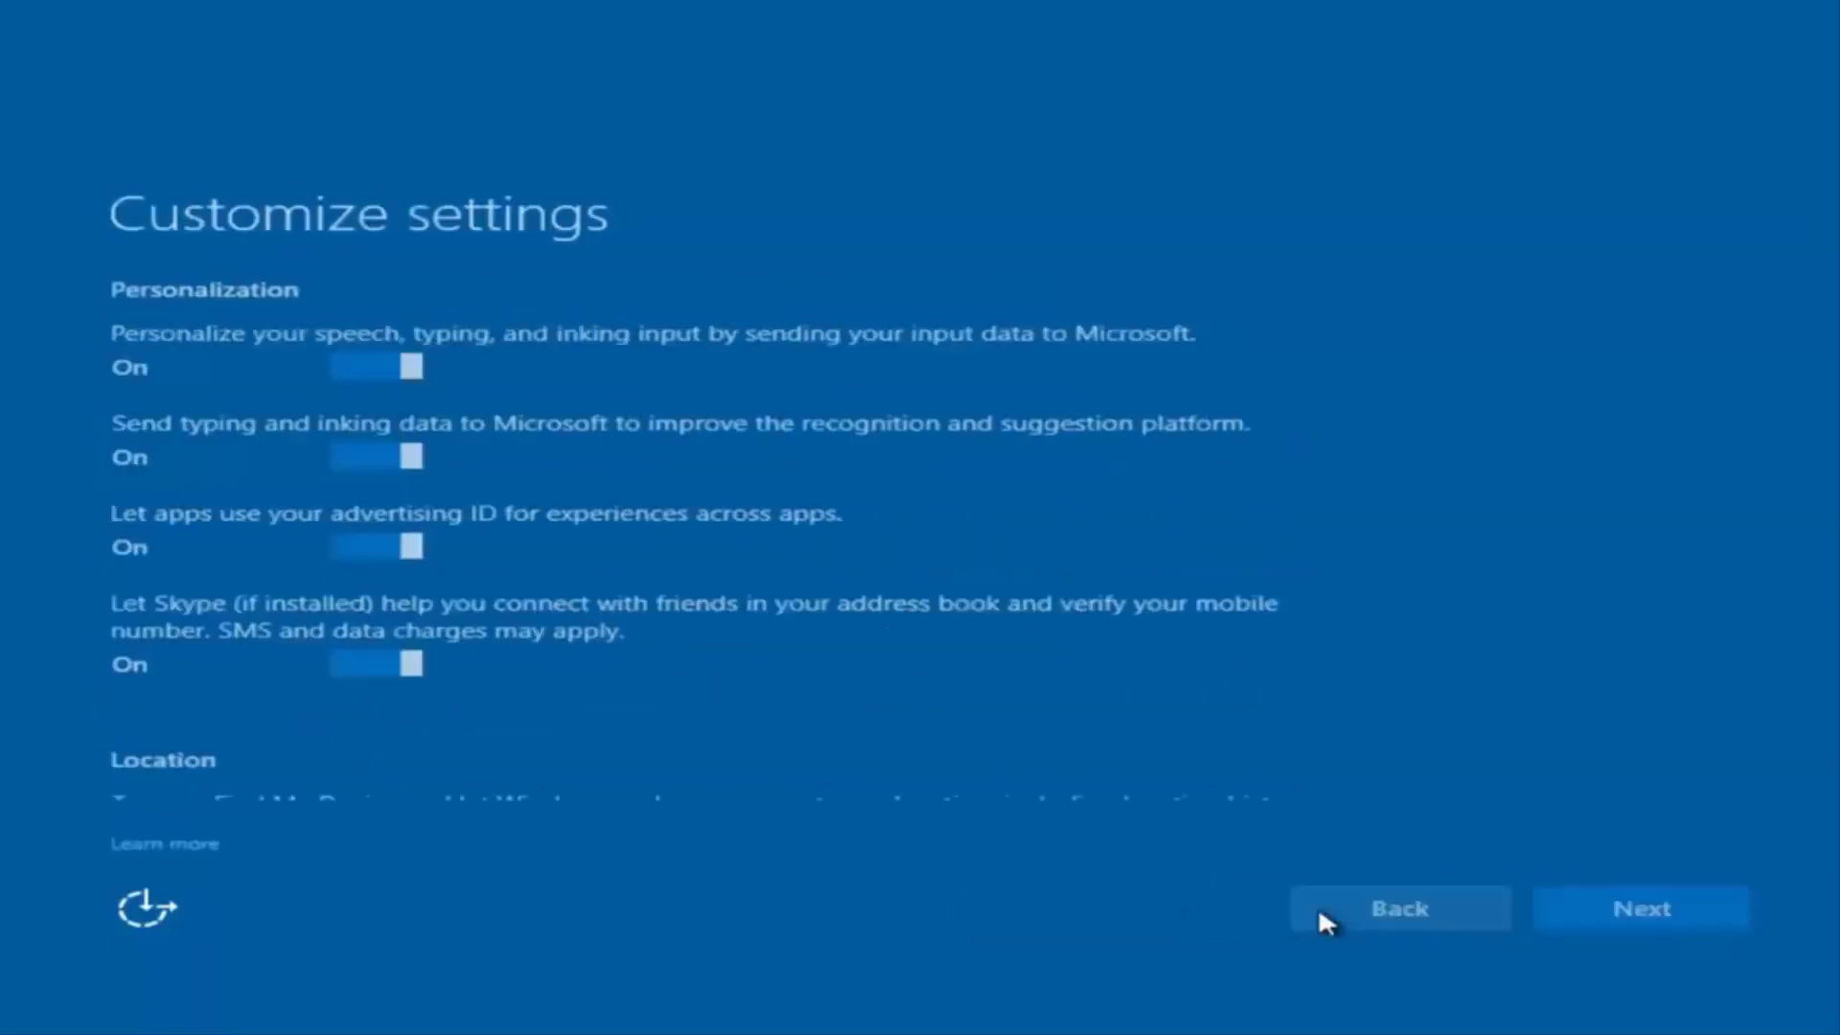
{"action": "scroll", "coordinate": [530, 448], "scroll_direction": "down", "scroll_amount": 1}
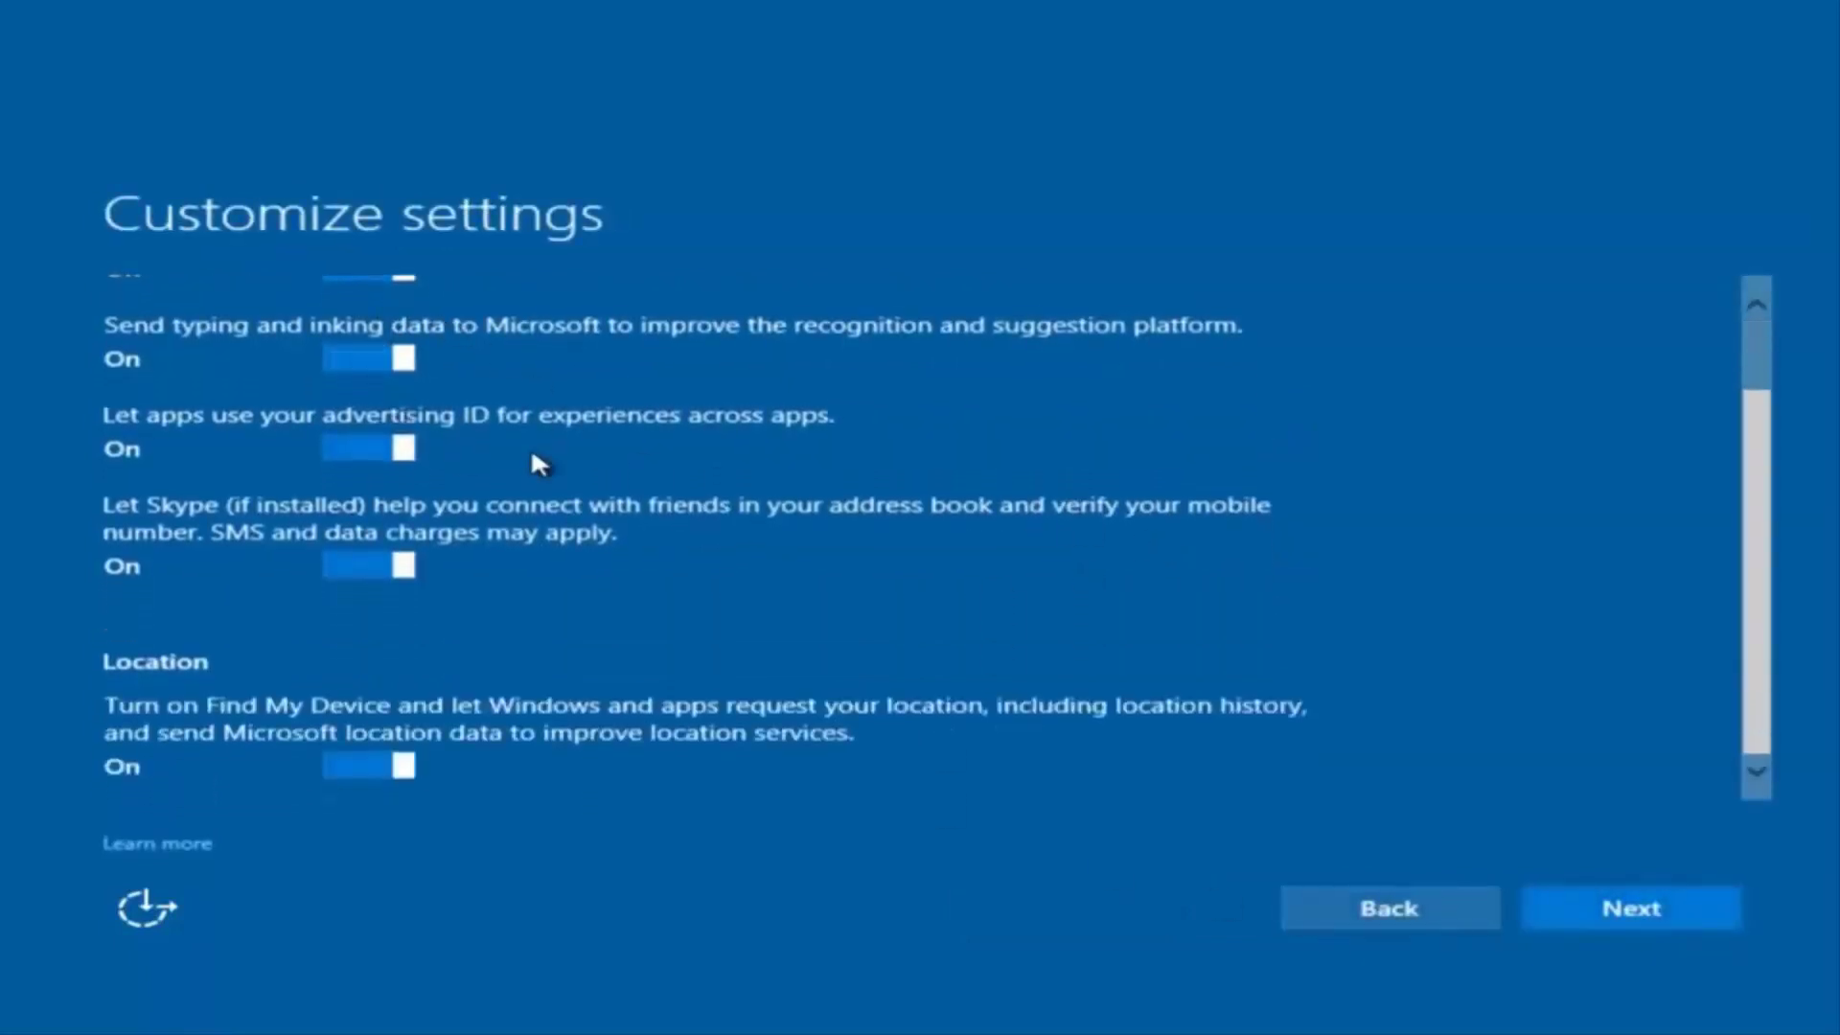
{"action": "scroll", "coordinate": [528, 467], "scroll_direction": "up", "scroll_amount": 1}
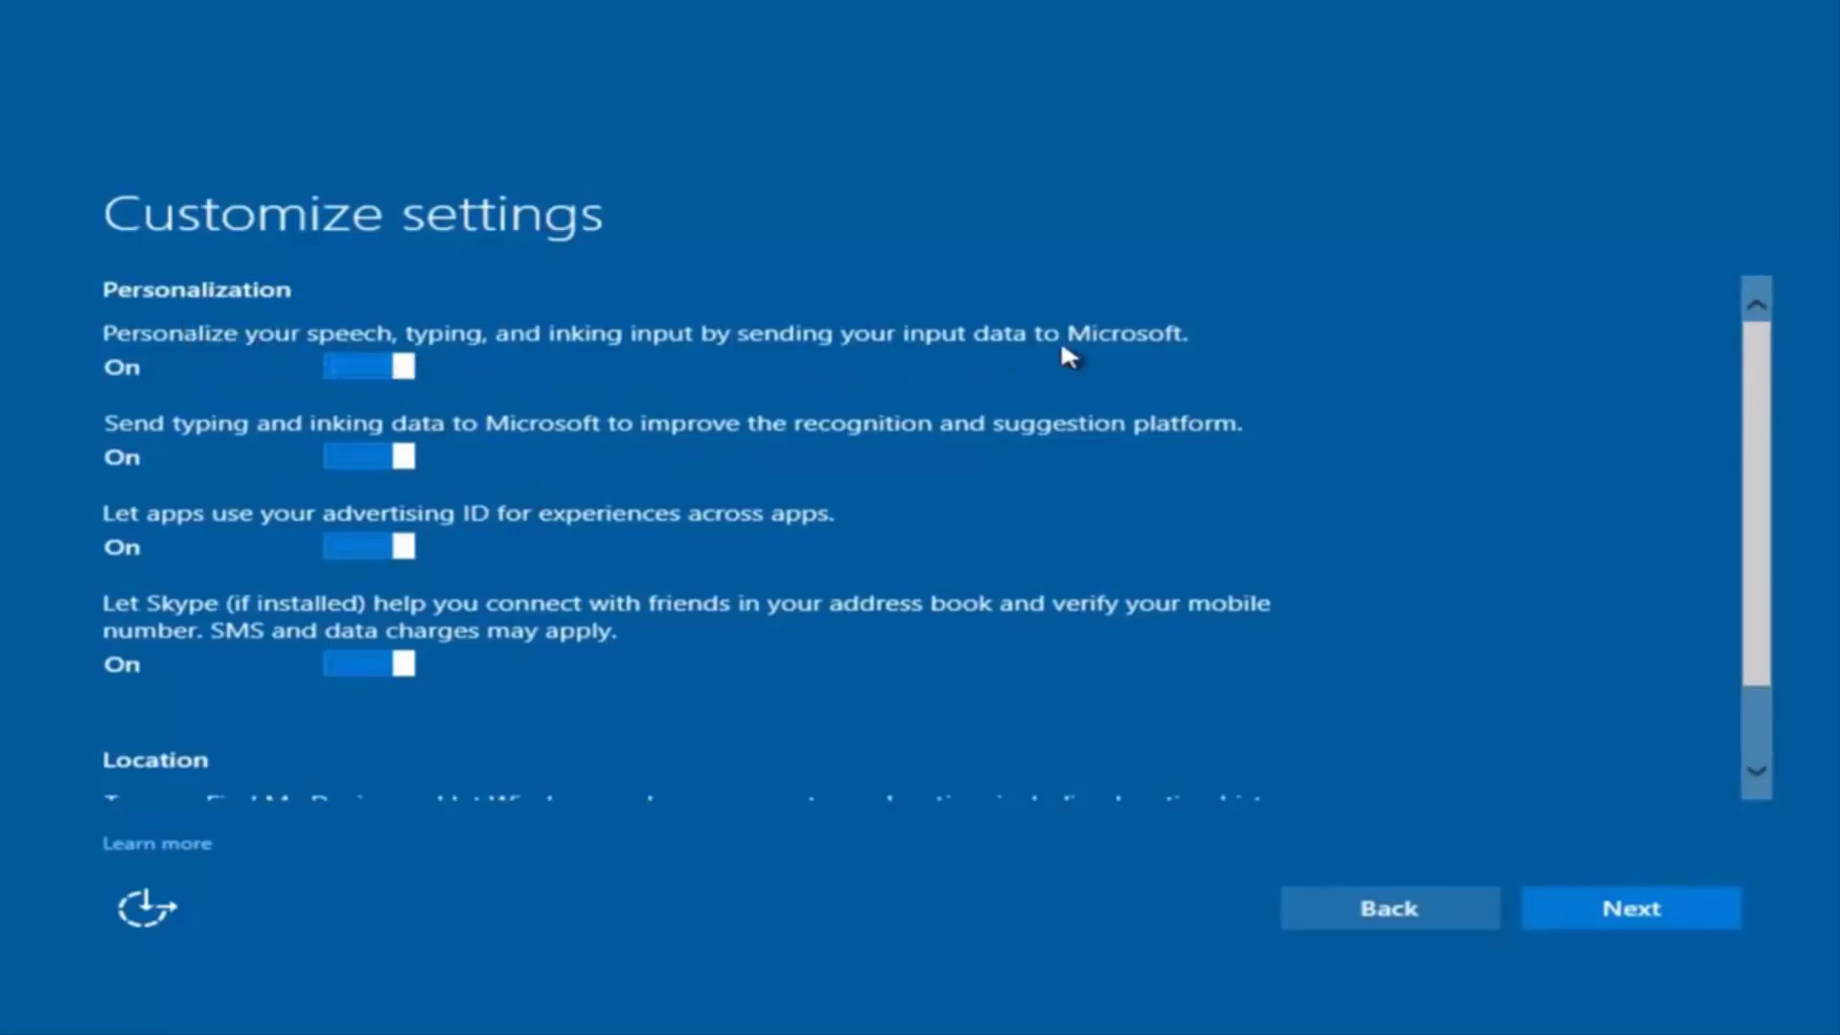
{"action": "left_click", "coordinate": [384, 369]}
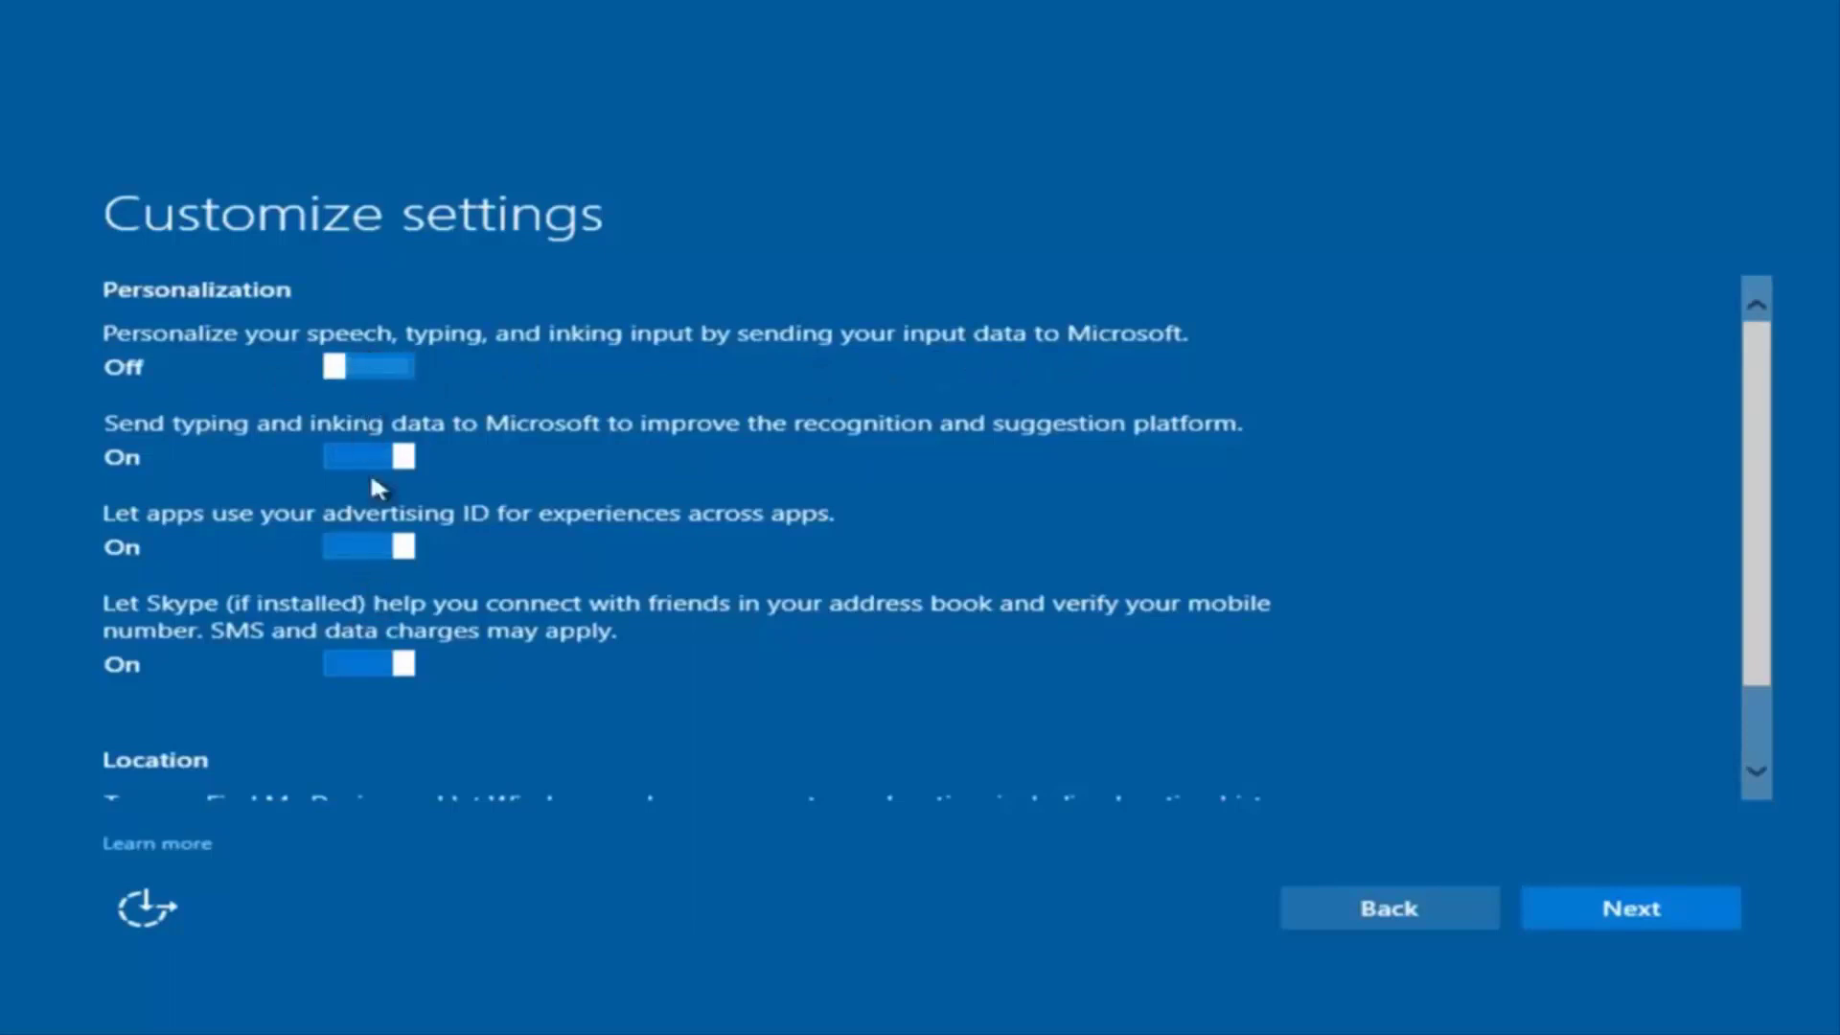
{"action": "scroll", "coordinate": [365, 580], "scroll_direction": "down", "scroll_amount": 2}
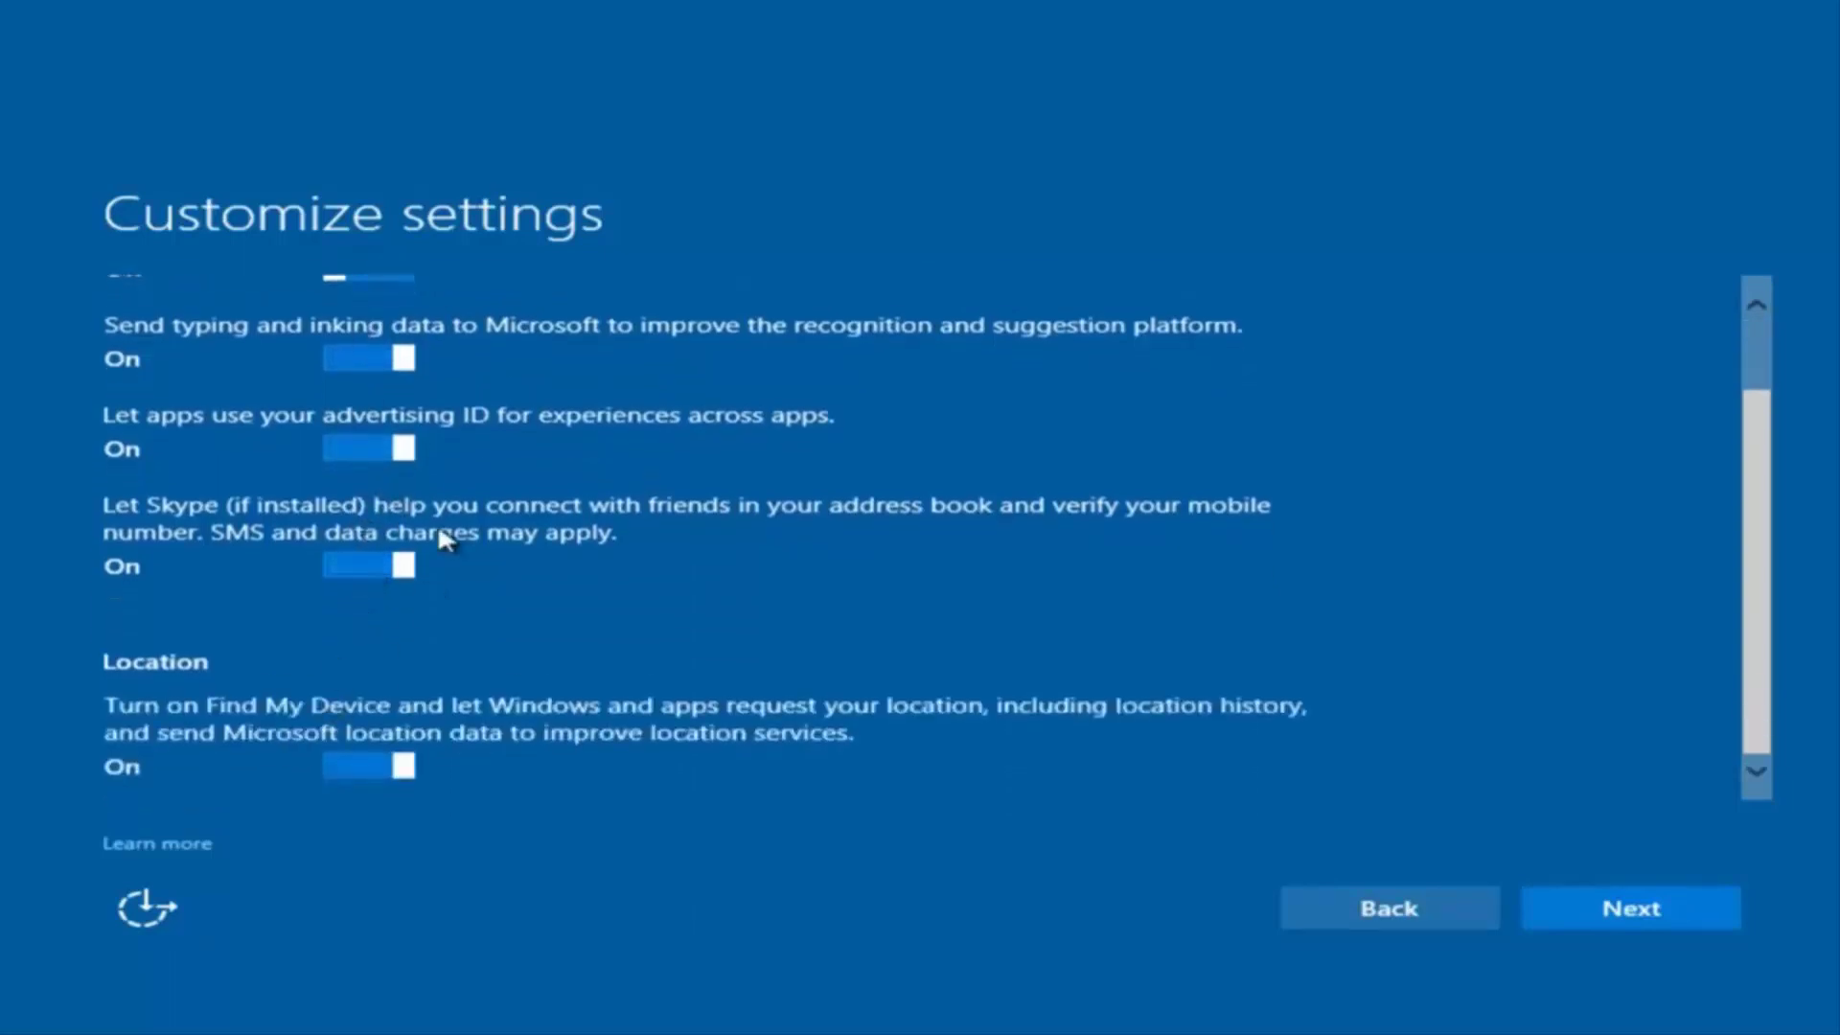
{"action": "scroll", "coordinate": [437, 521], "scroll_direction": "up", "scroll_amount": 2}
{"action": "scroll", "coordinate": [427, 666], "scroll_direction": "down", "scroll_amount": 2}
{"action": "scroll", "coordinate": [465, 531], "scroll_direction": "up", "scroll_amount": 2}
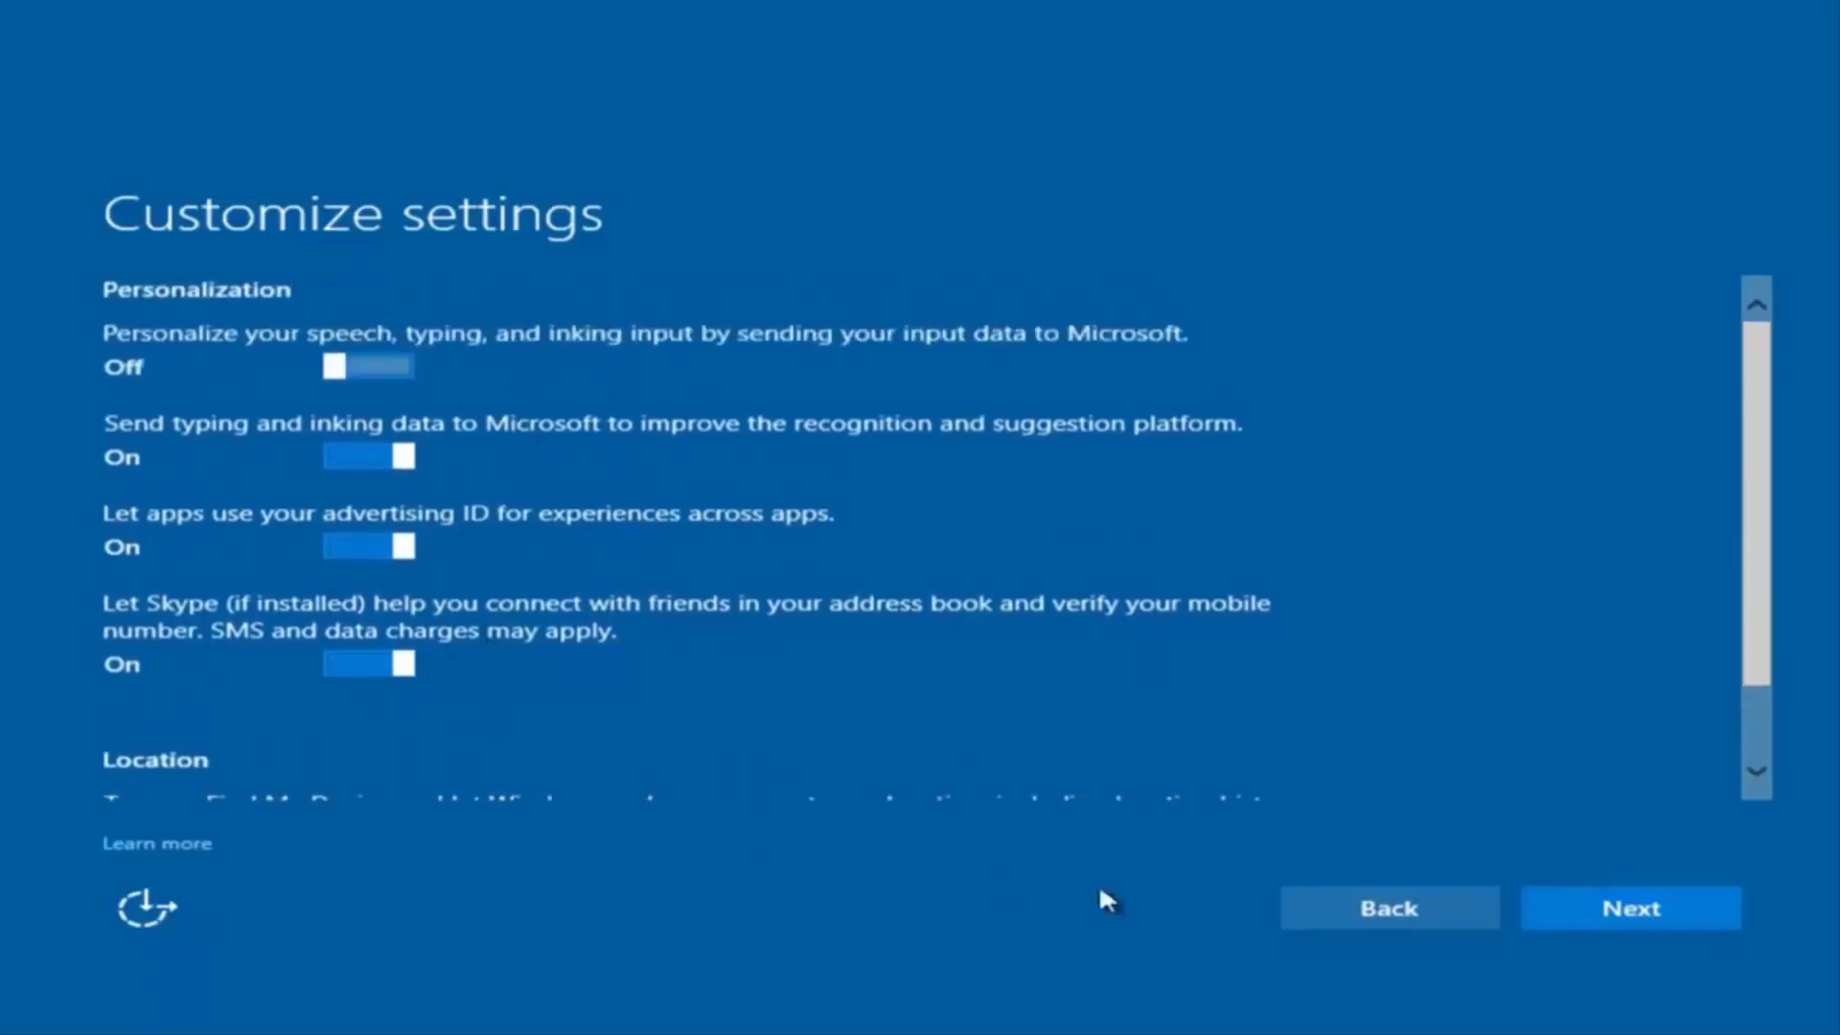
Step: Accept the Connectivity and error reporting and Browser, protection and update pages unchanged
{"action": "left_click", "coordinate": [1598, 911]}
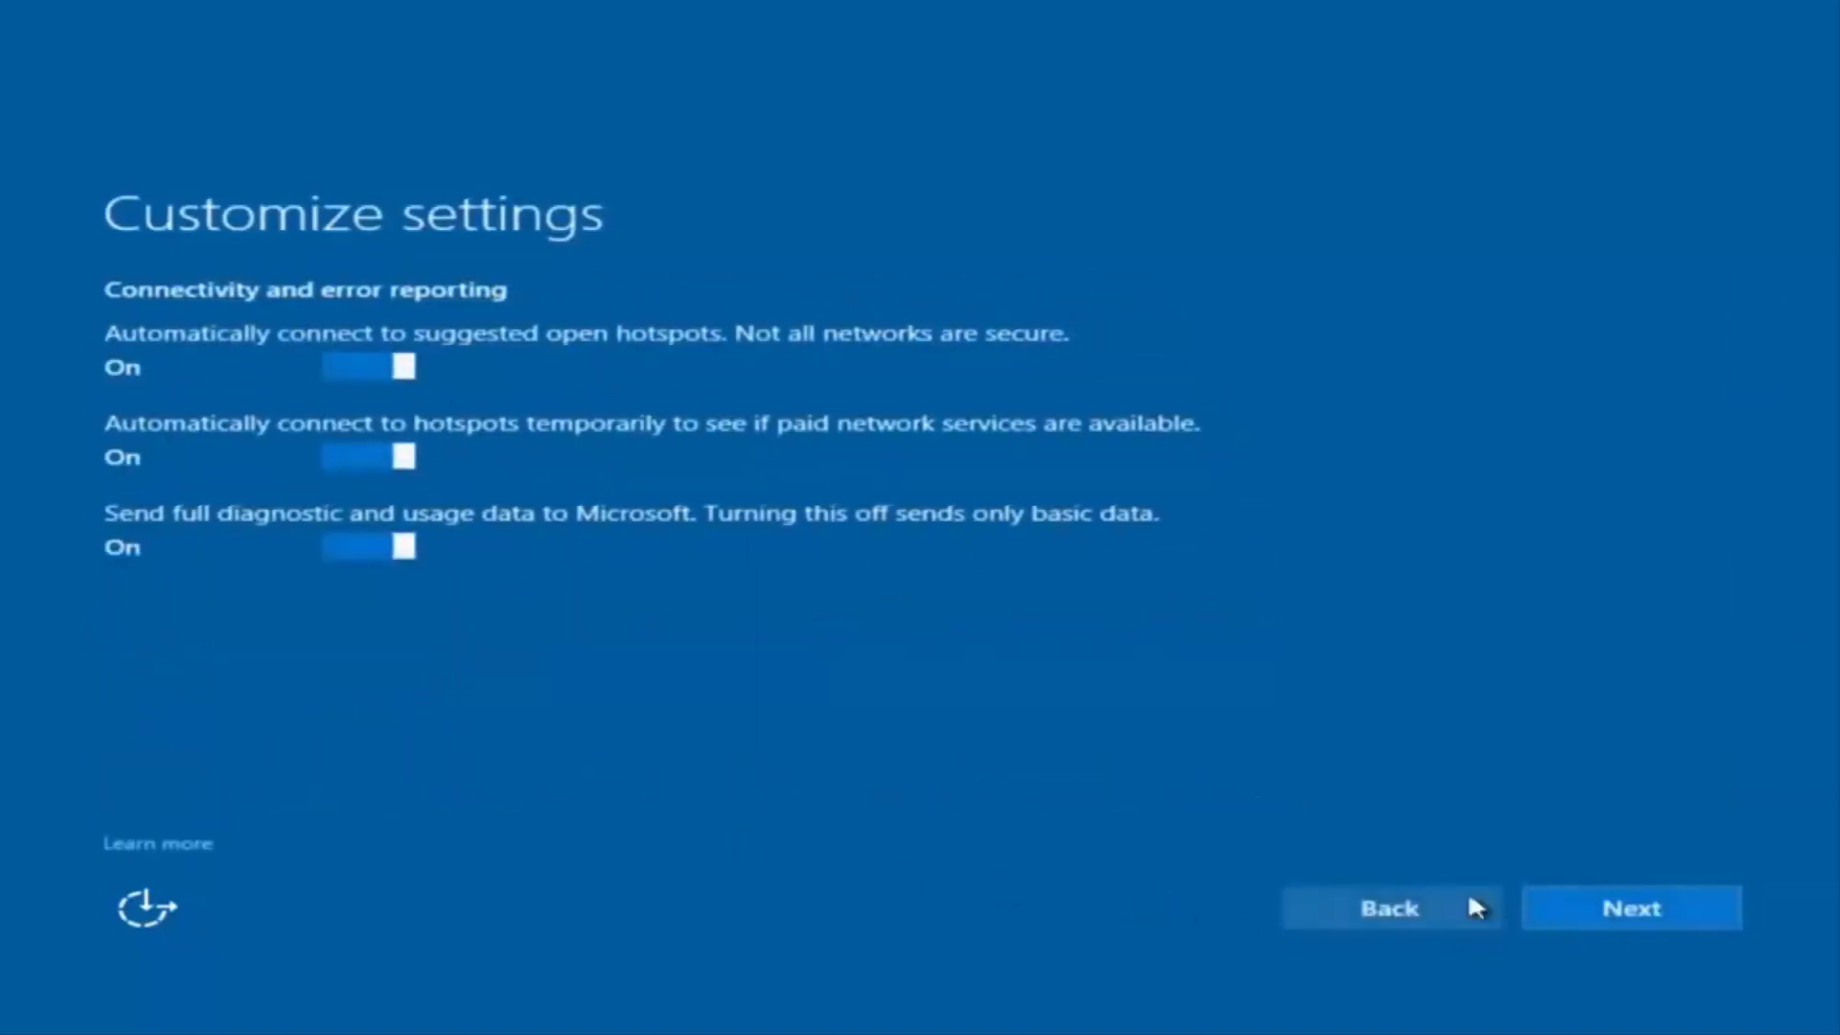
{"action": "left_click", "coordinate": [1630, 913]}
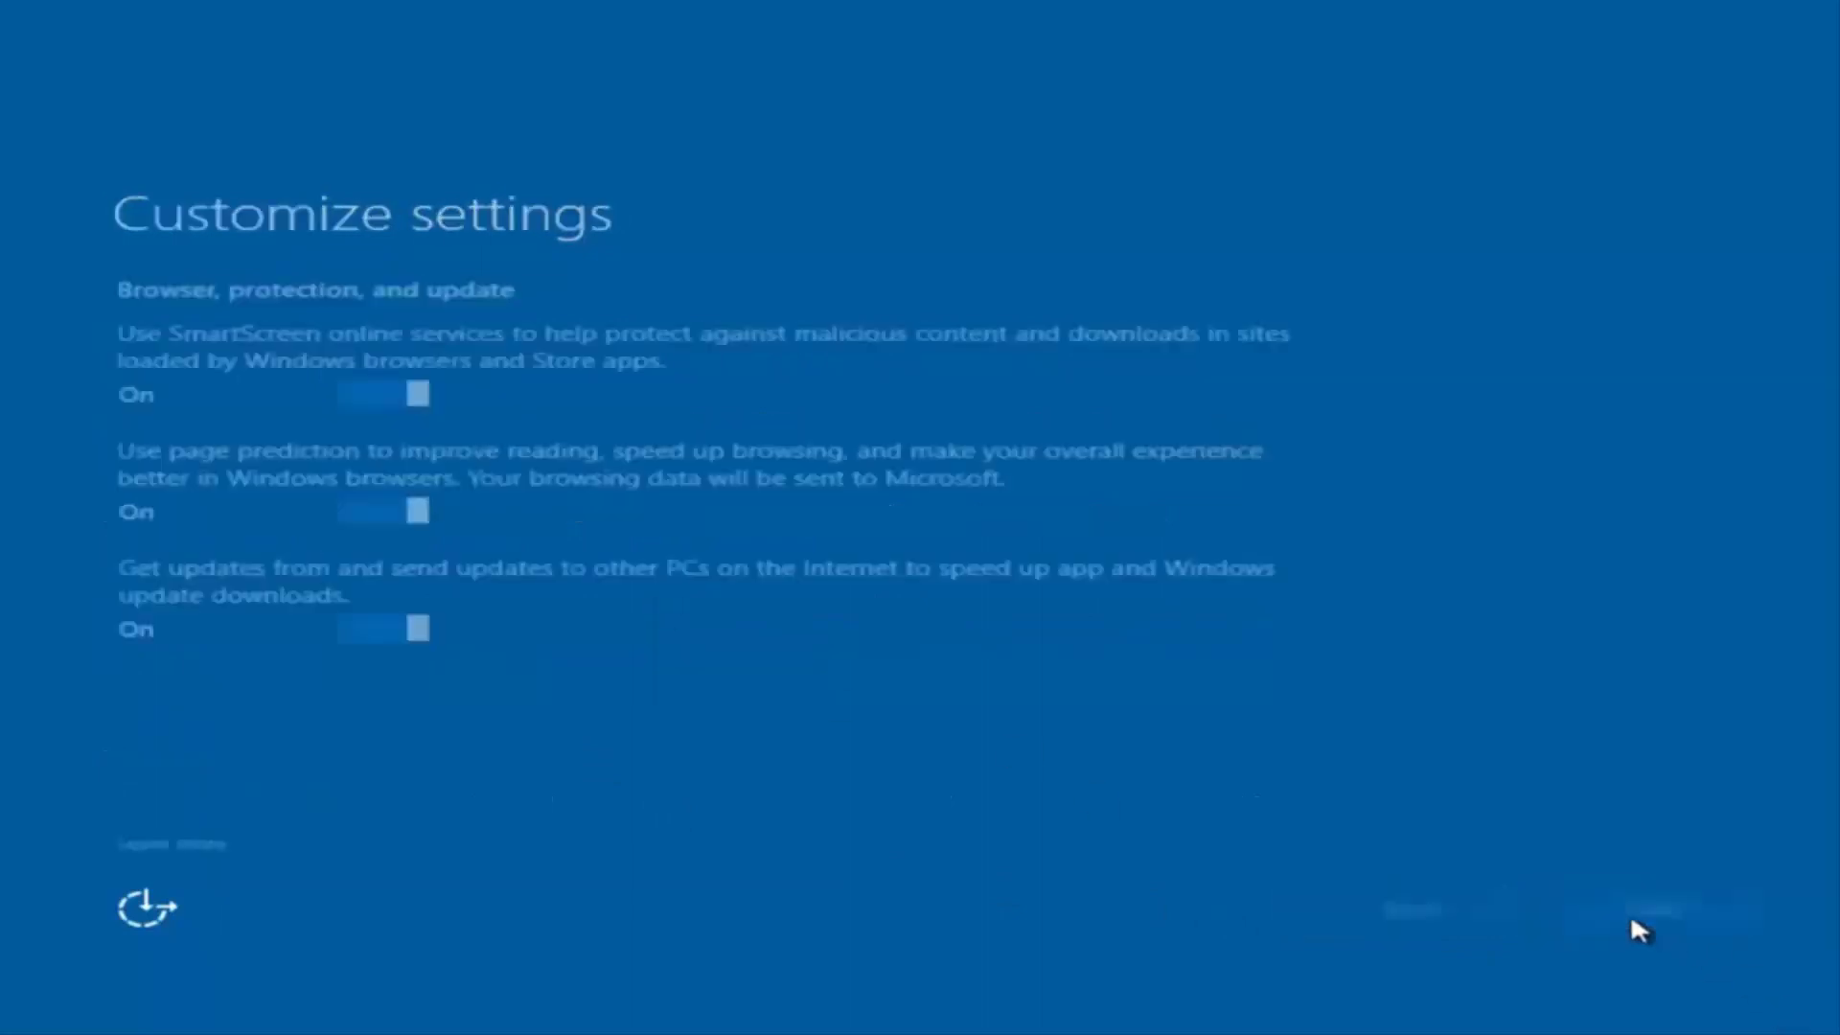
{"action": "left_click", "coordinate": [1614, 912]}
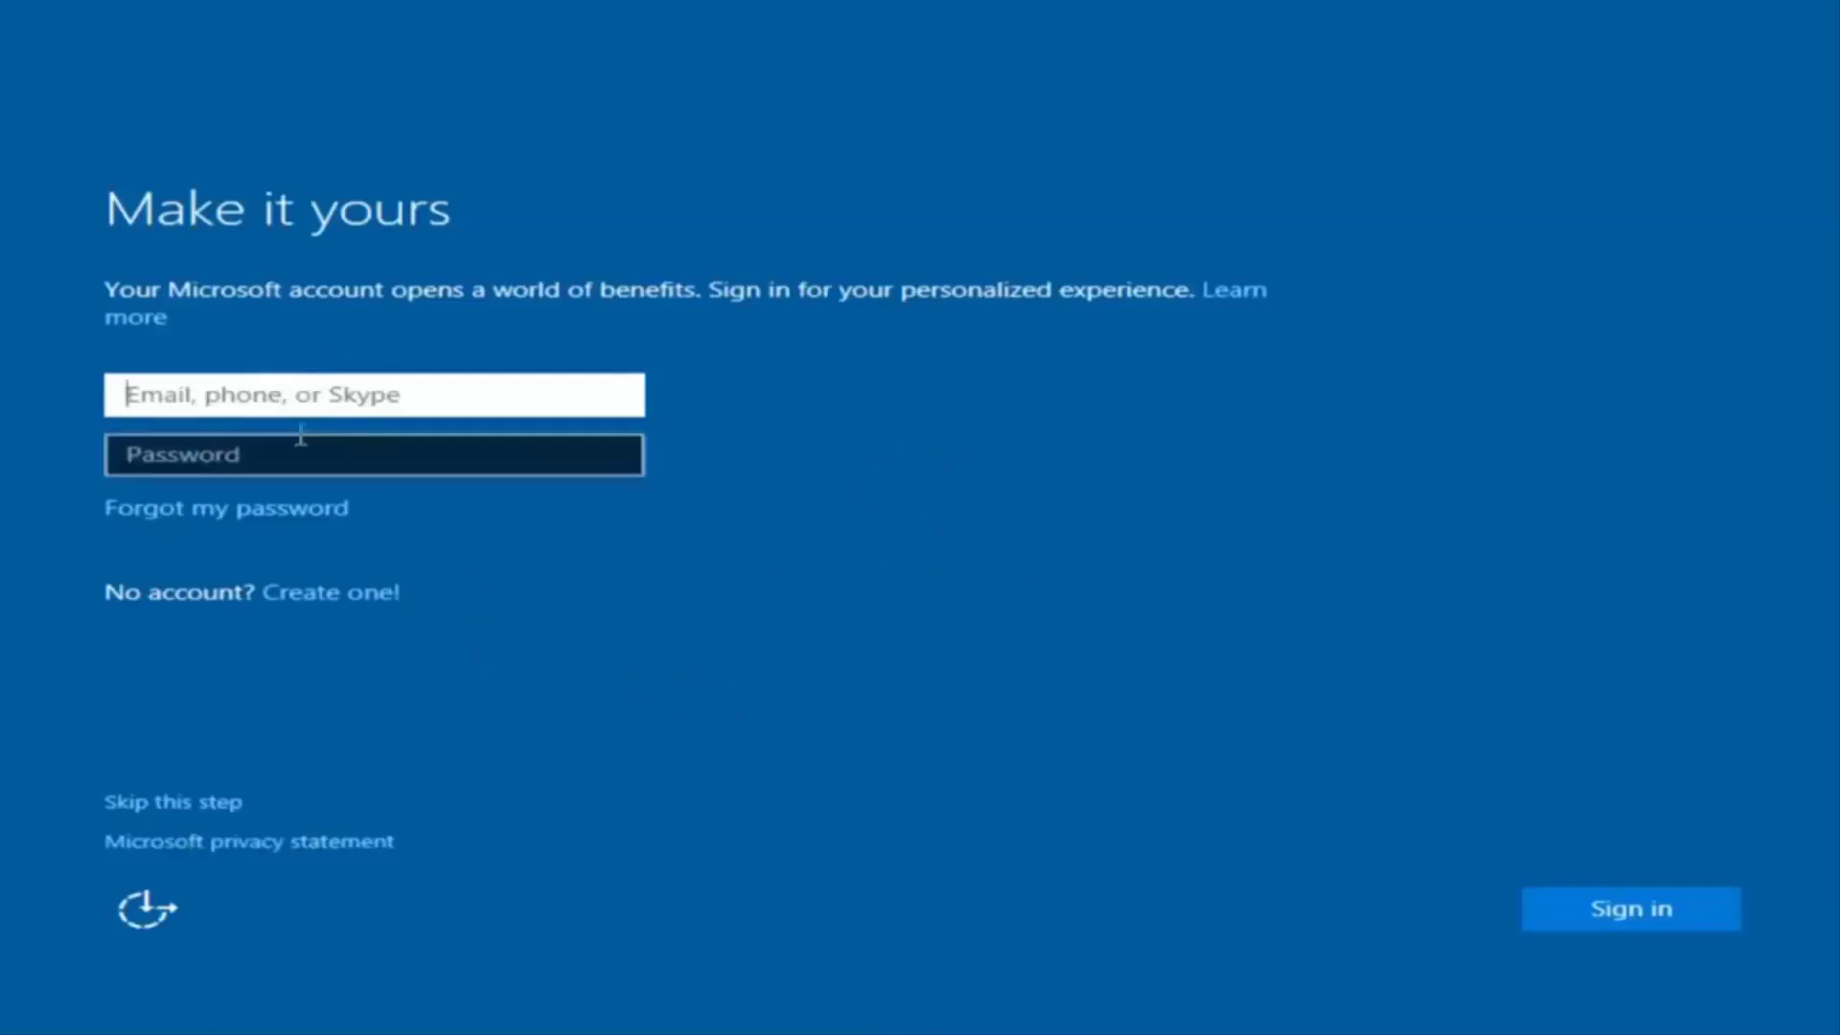
Step: Skip Microsoft account sign-in and enter the local user name 'example'
{"action": "left_click", "coordinate": [724, 384]}
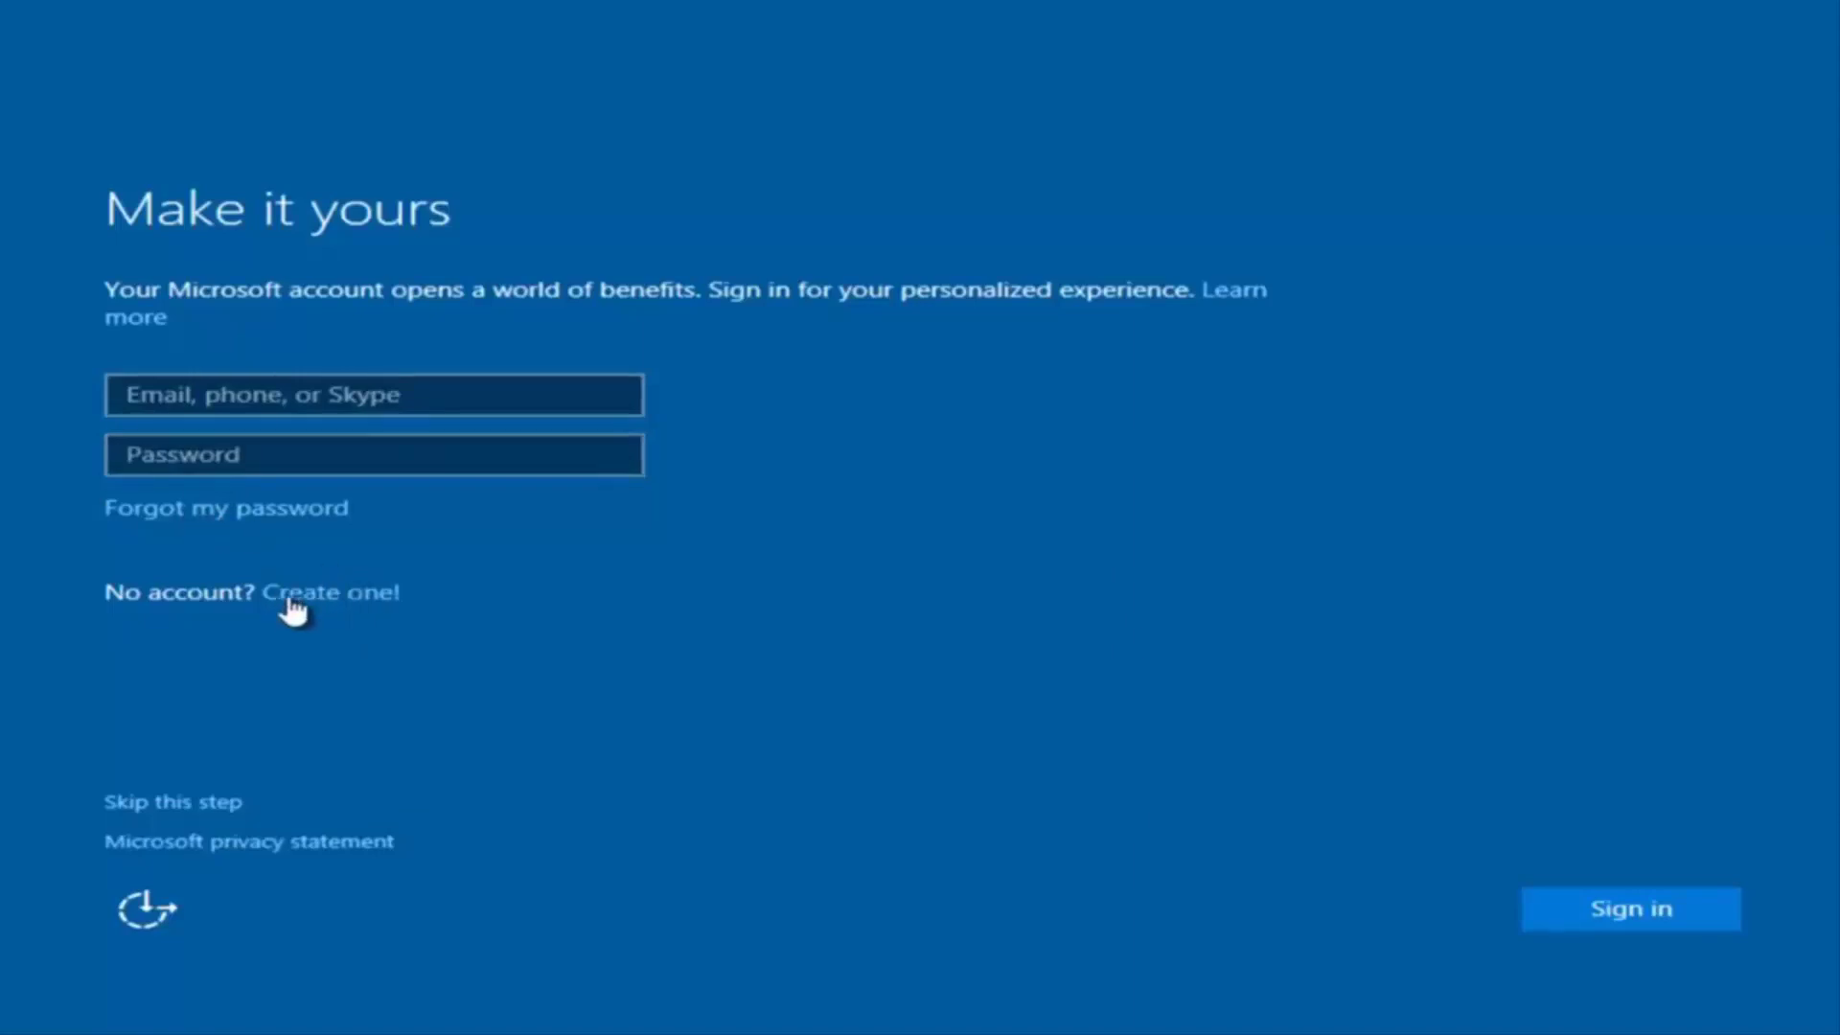
{"action": "left_click", "coordinate": [183, 804]}
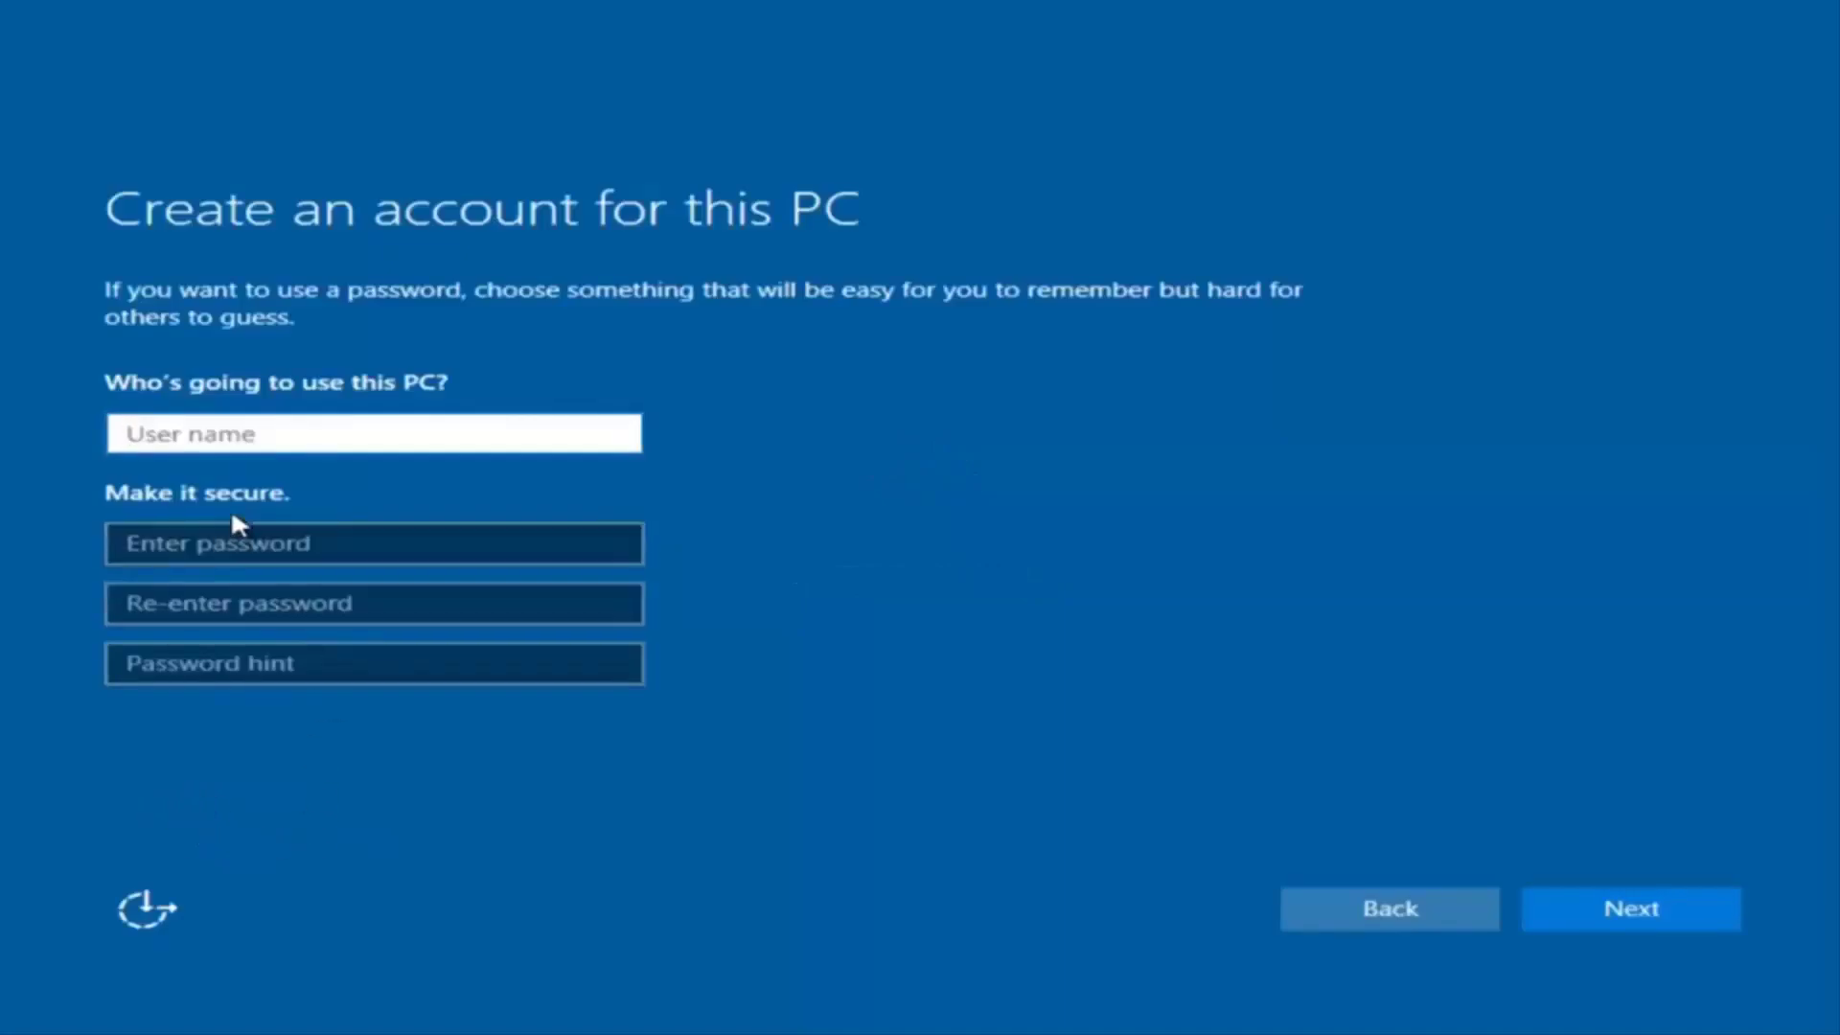
{"action": "type", "text": "exam[pl"}
{"action": "key", "text": "BackSpace"}
{"action": "key", "text": "BackSpace"}
{"action": "key", "text": "BackSpace"}
{"action": "type", "text": "[pl"}
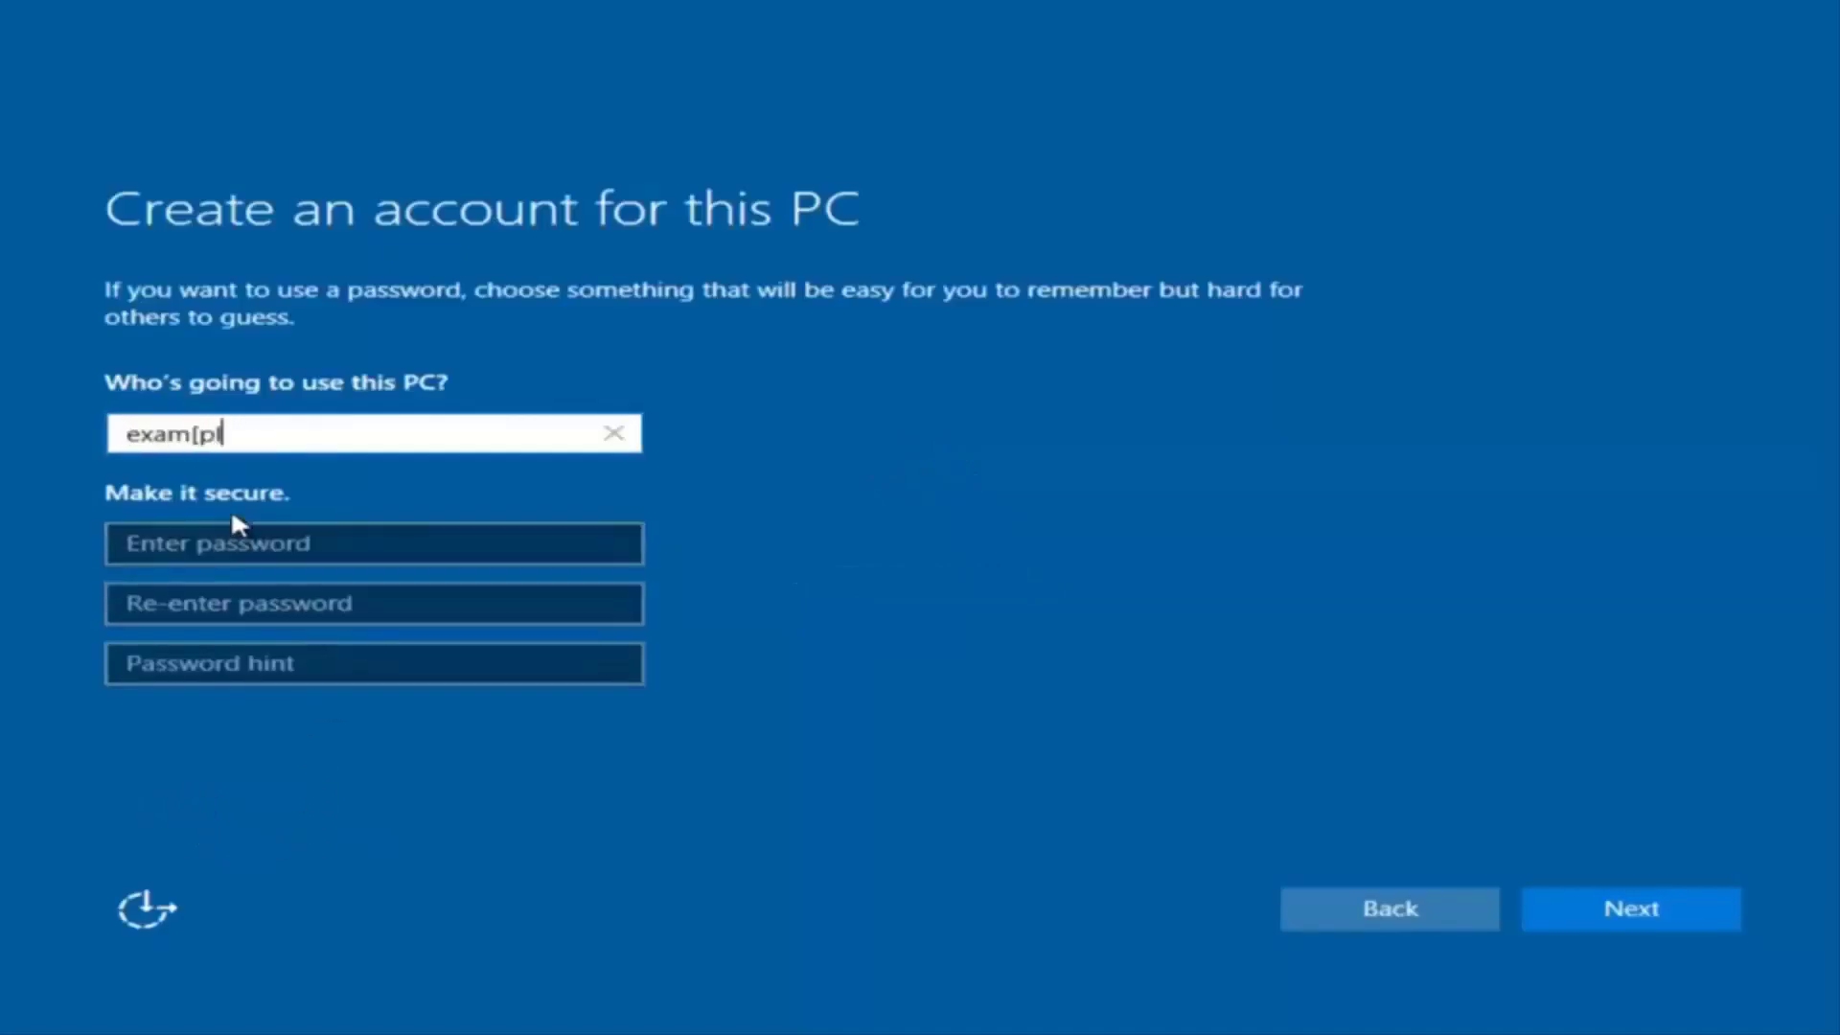
{"action": "key", "text": "BackSpace"}
{"action": "key", "text": "BackSpace"}
{"action": "key", "text": "BackSpace"}
{"action": "type", "text": "ple"}
Step: Set and confirm the account password with hint 'pass', submit, and decline Cortana
{"action": "left_click", "coordinate": [228, 547]}
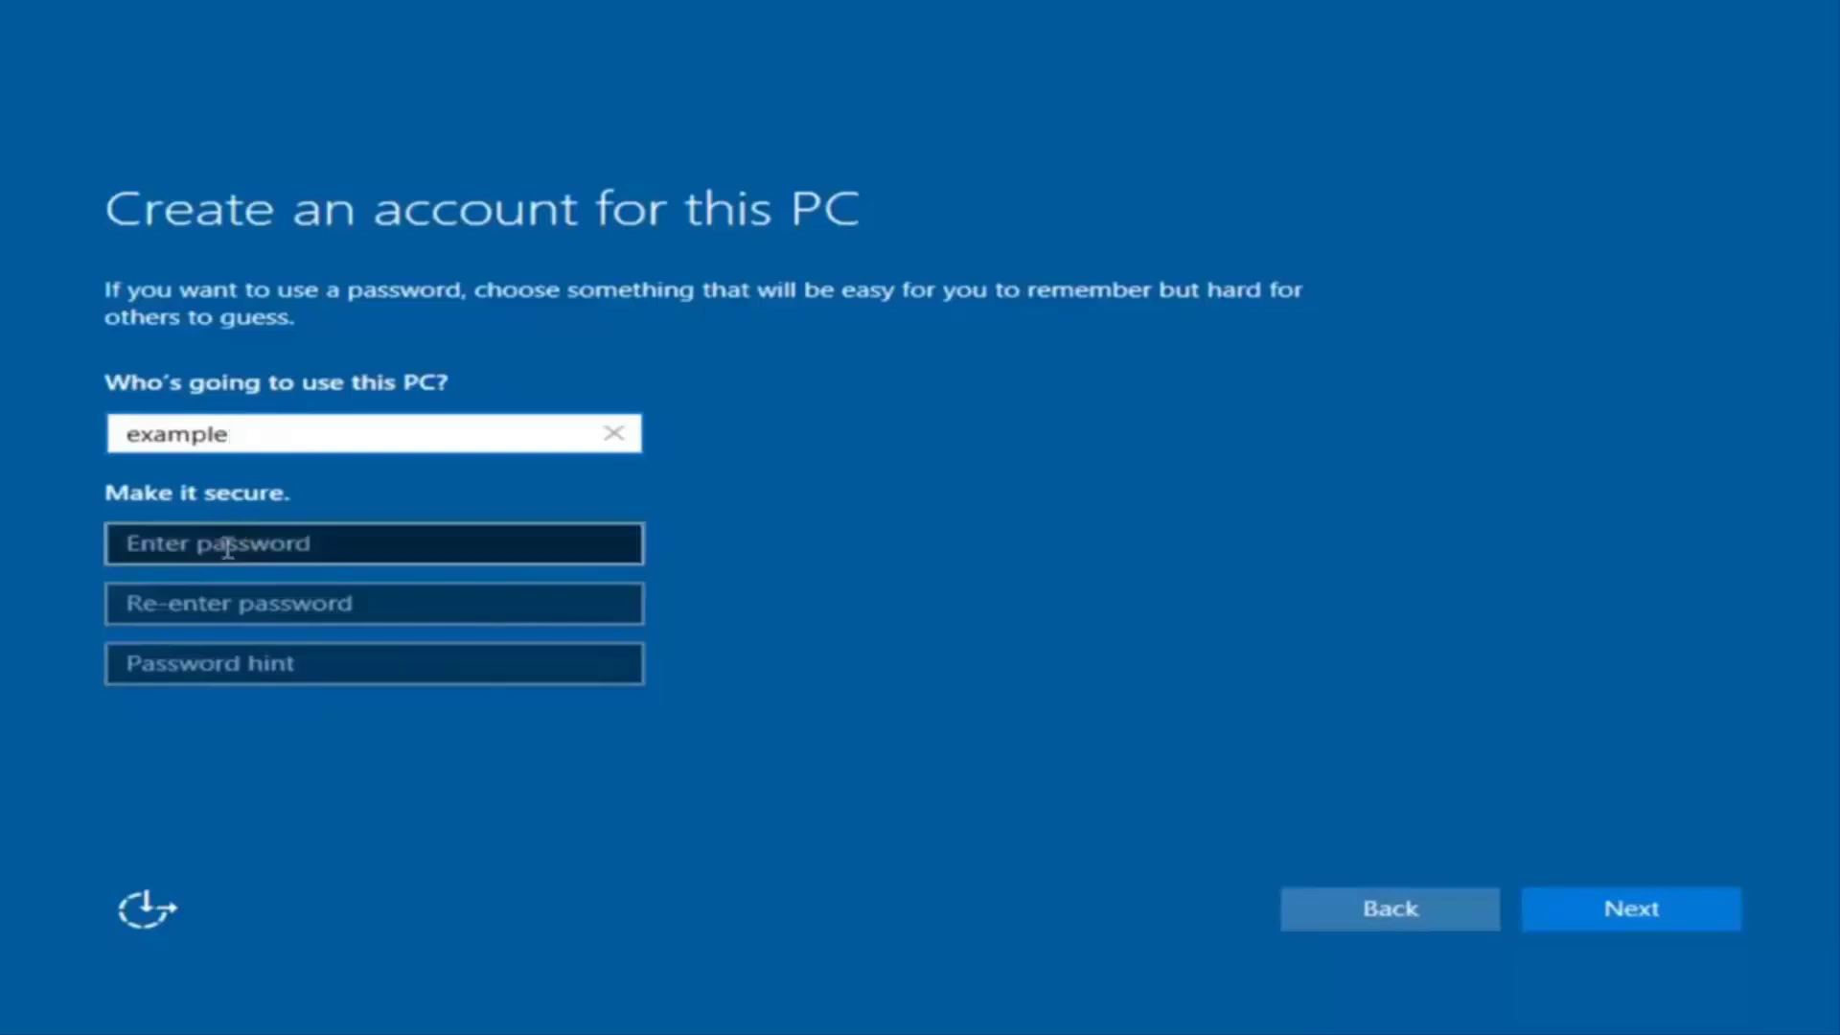
{"action": "type", "text": "•••••••••"}
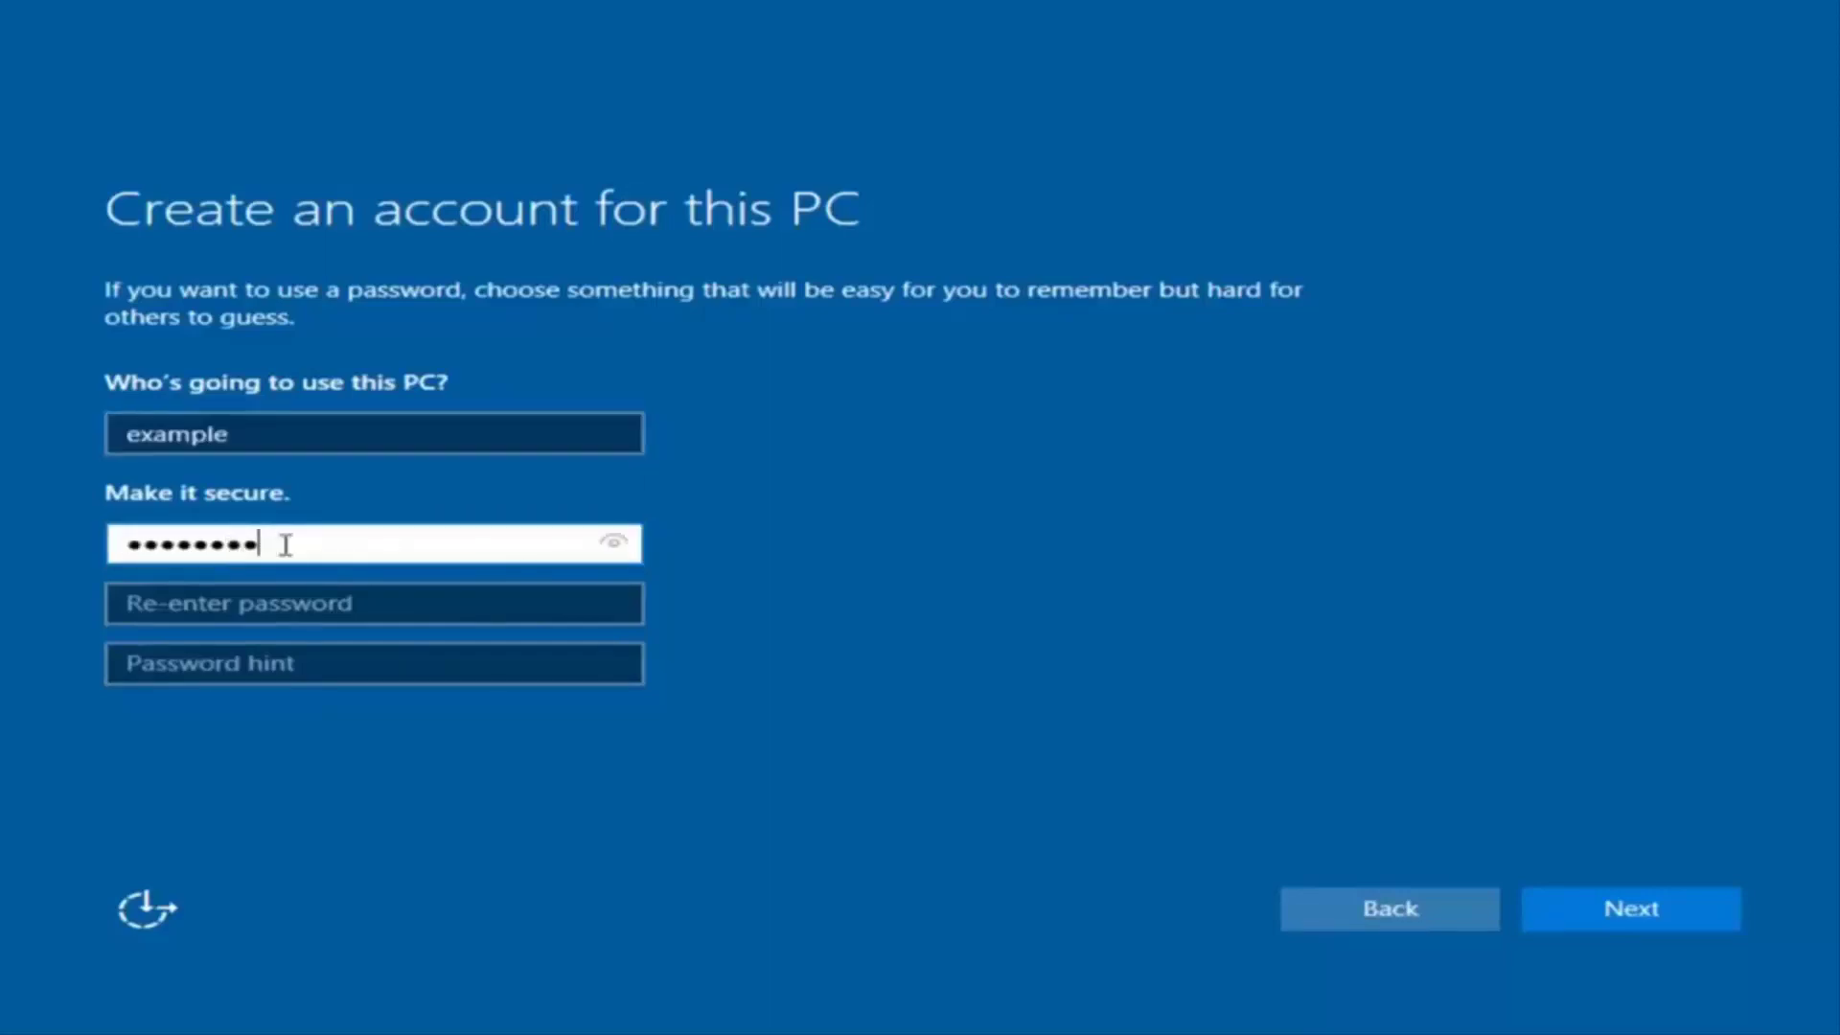
{"action": "left_click", "coordinate": [356, 603]}
{"action": "type", "text": "•••••••••"}
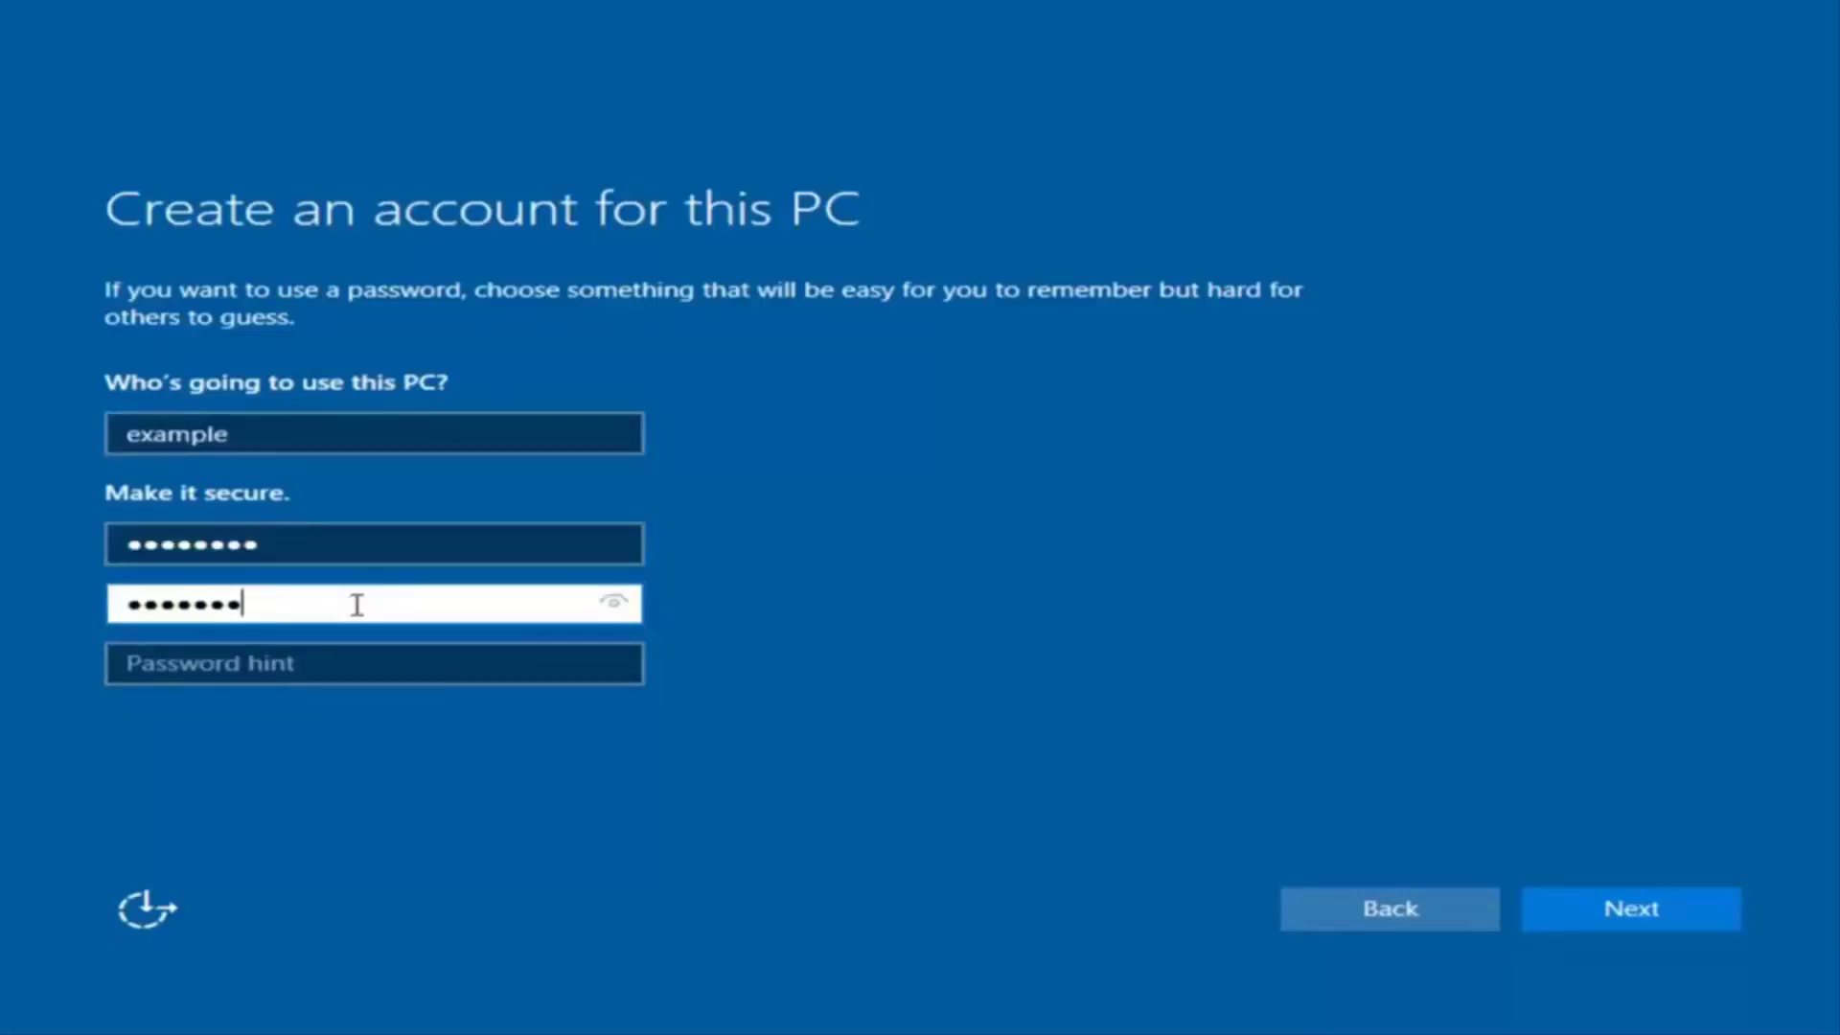
{"action": "left_click", "coordinate": [336, 669]}
{"action": "type", "text": "pass"}
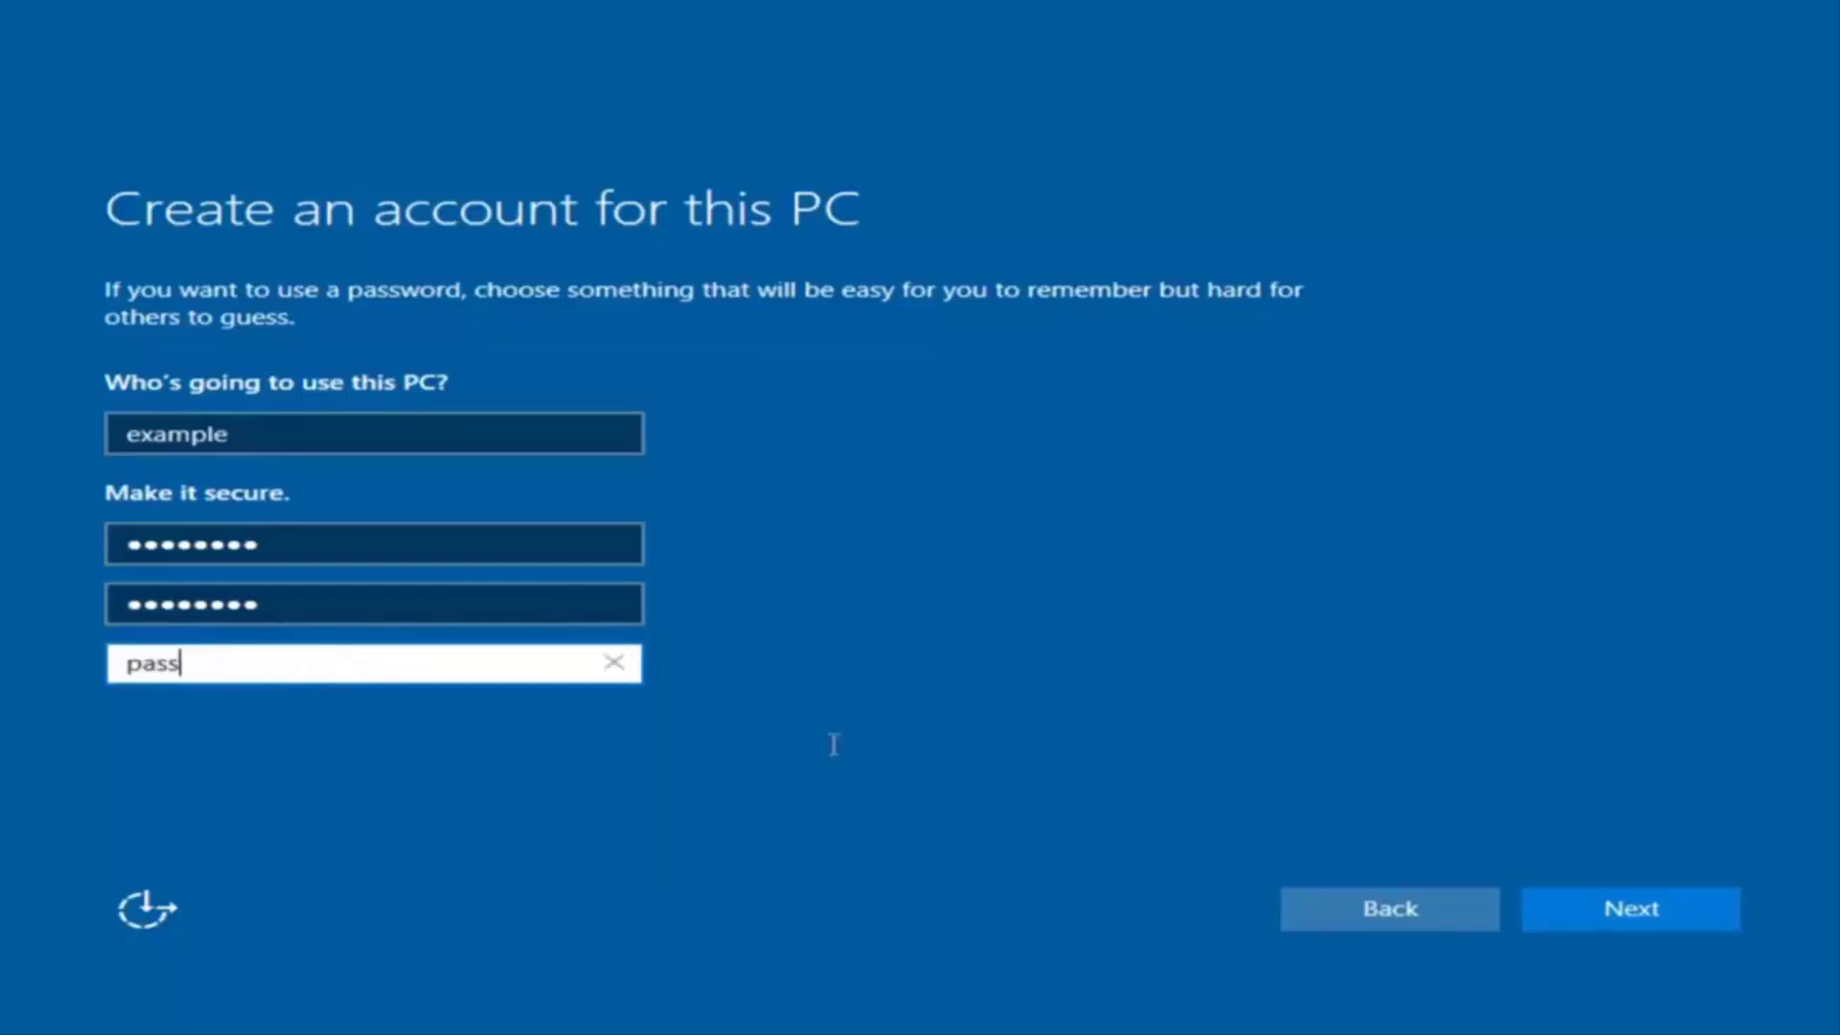
{"action": "left_click", "coordinate": [1663, 922]}
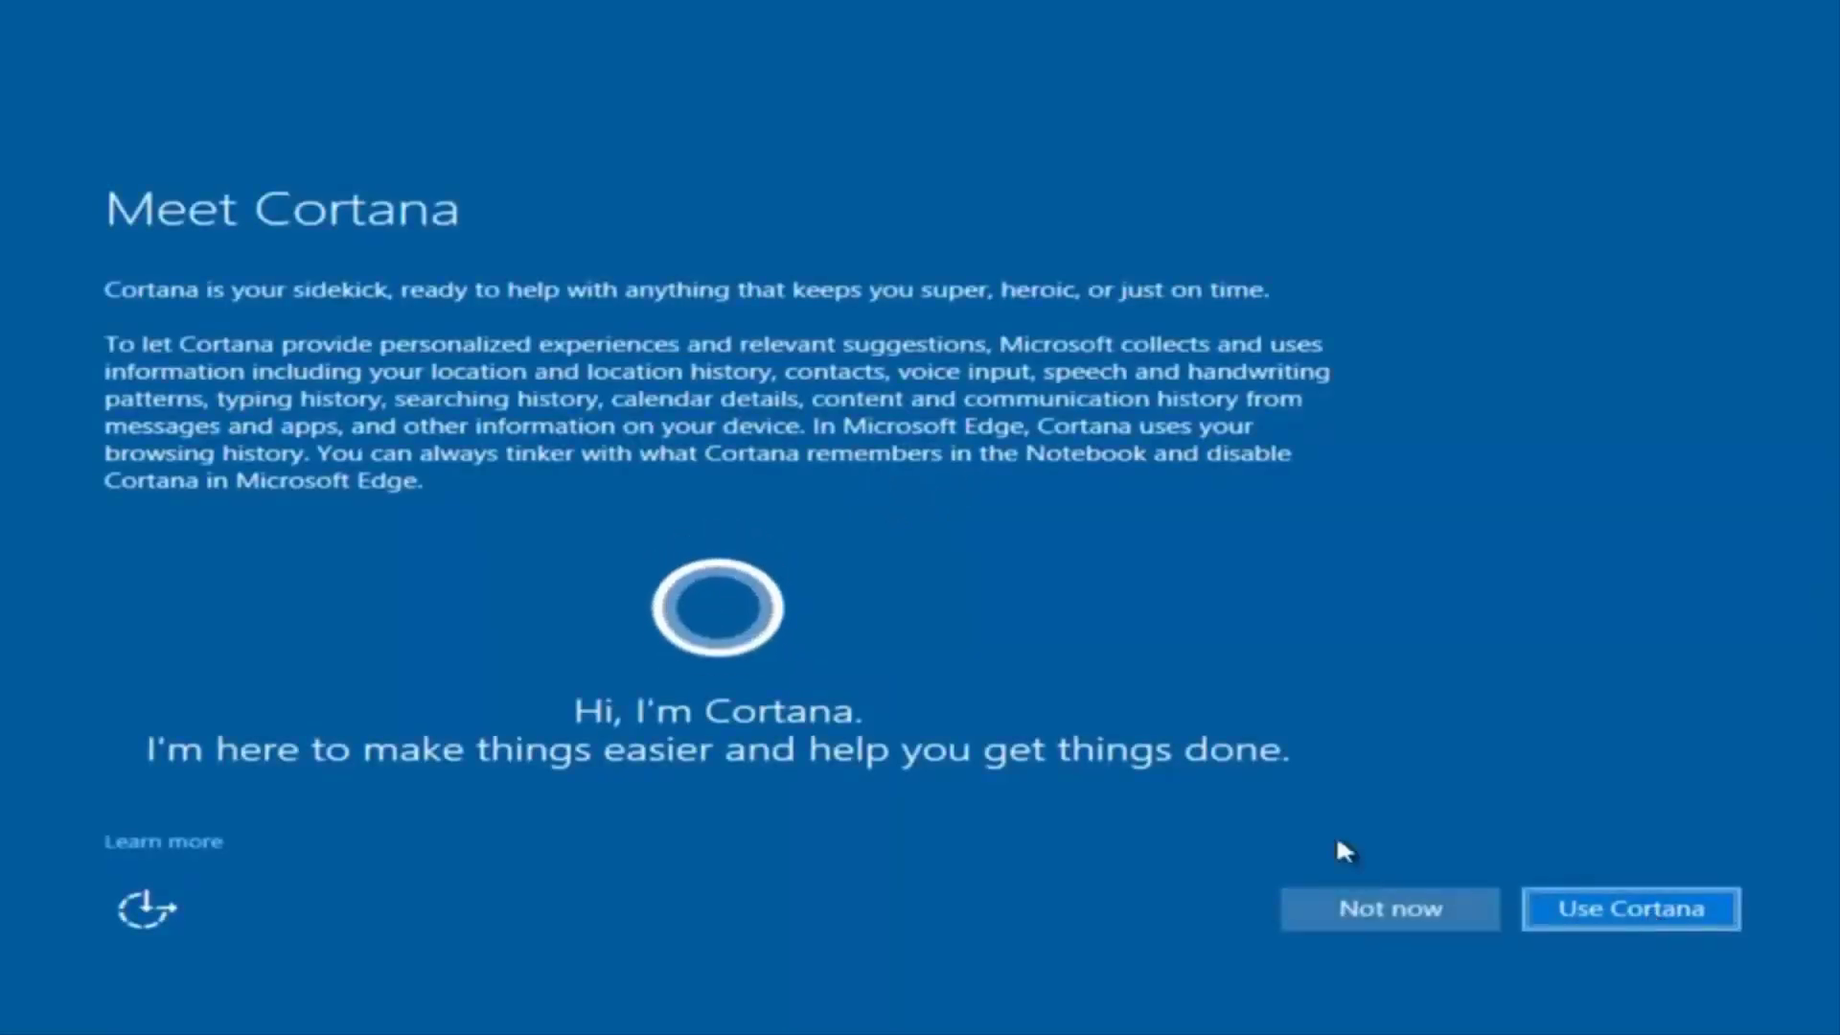
{"action": "left_click", "coordinate": [1353, 893]}
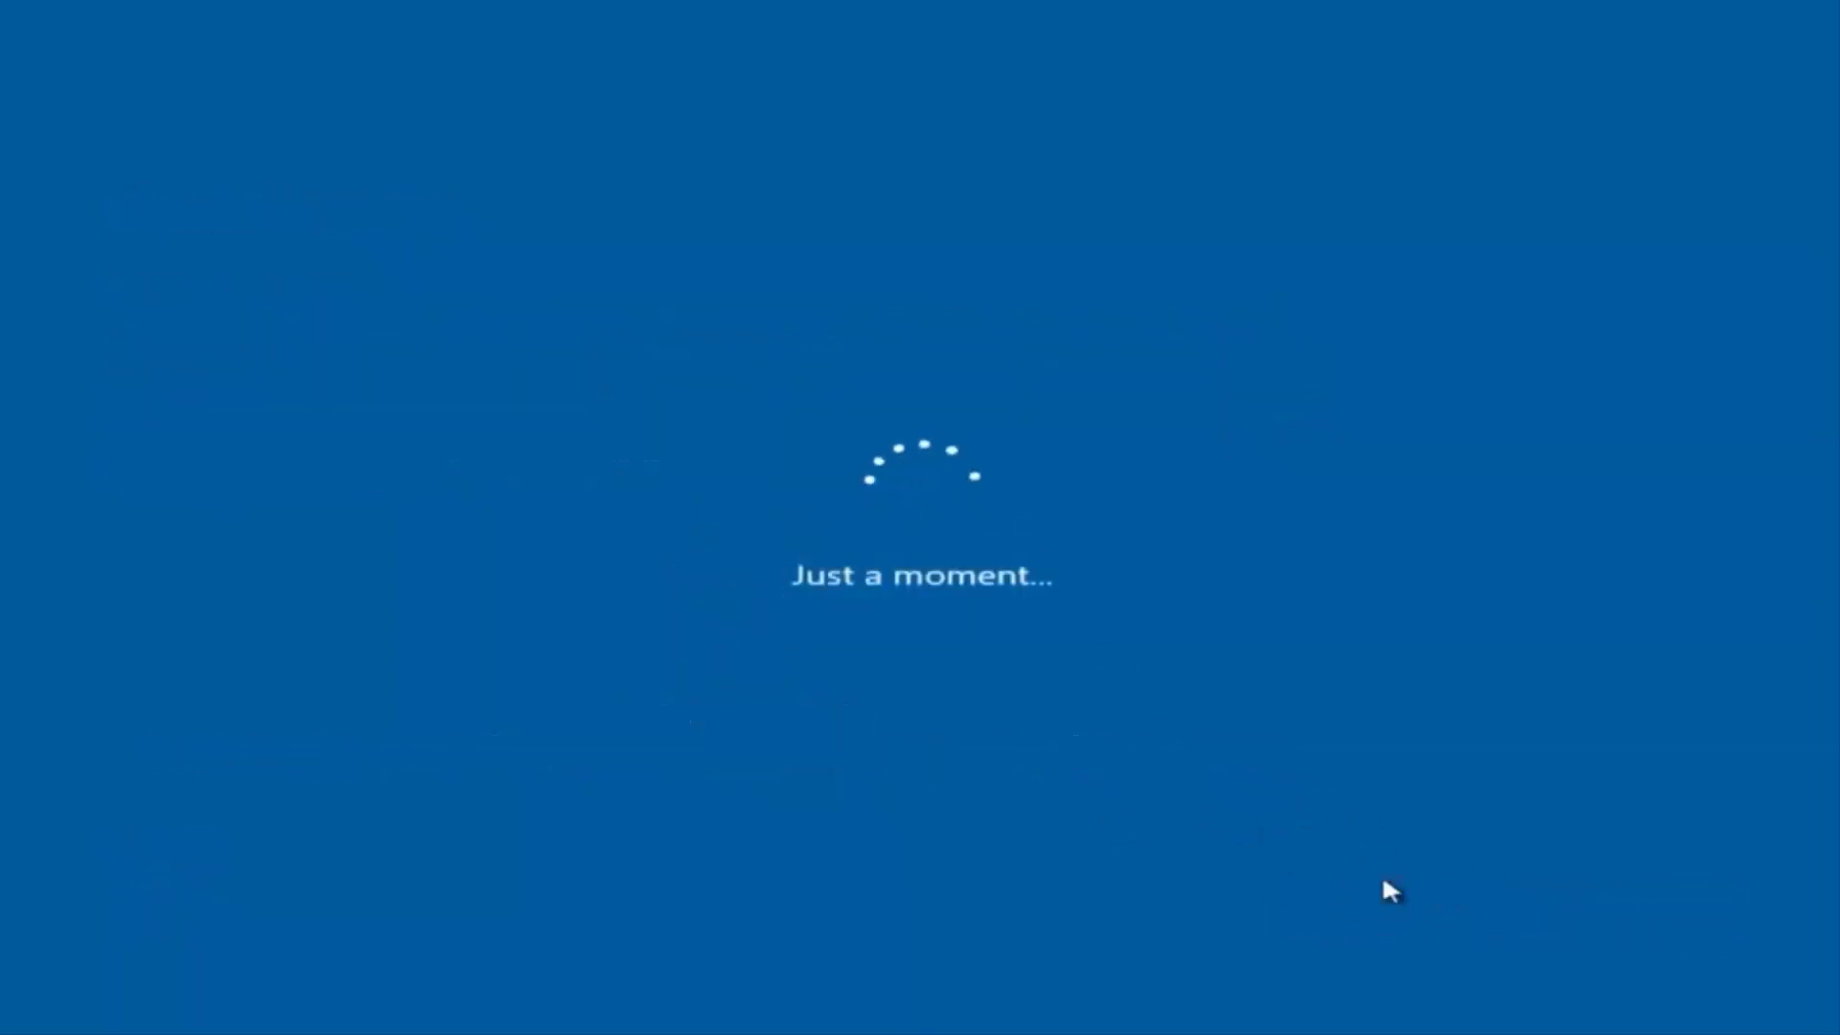